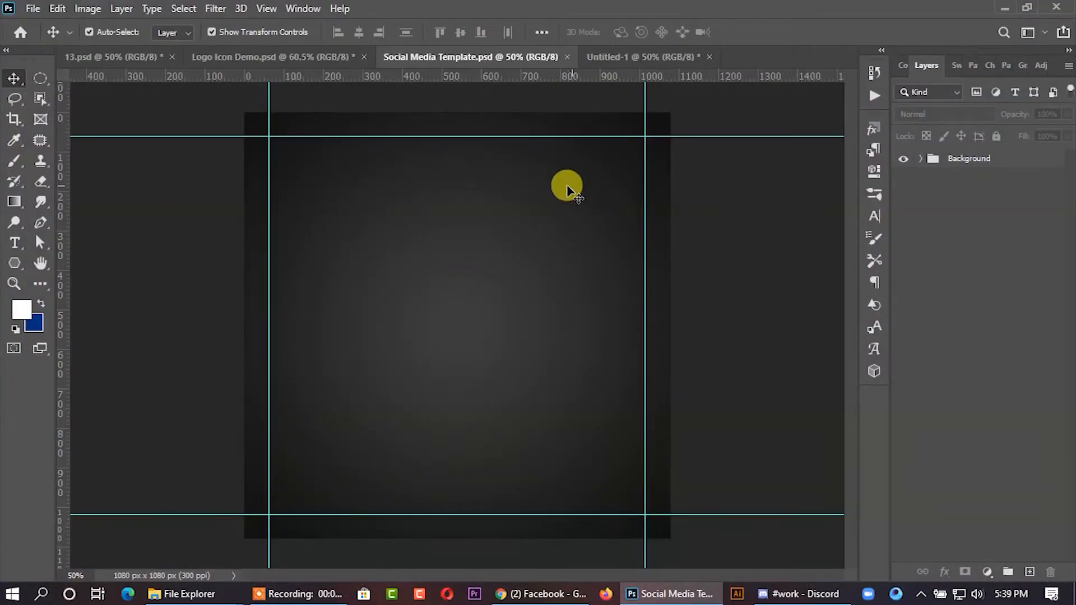
Change the background layer's Gradient Overlay to the last preset, an orange to dark brown gradient.
click(550, 192)
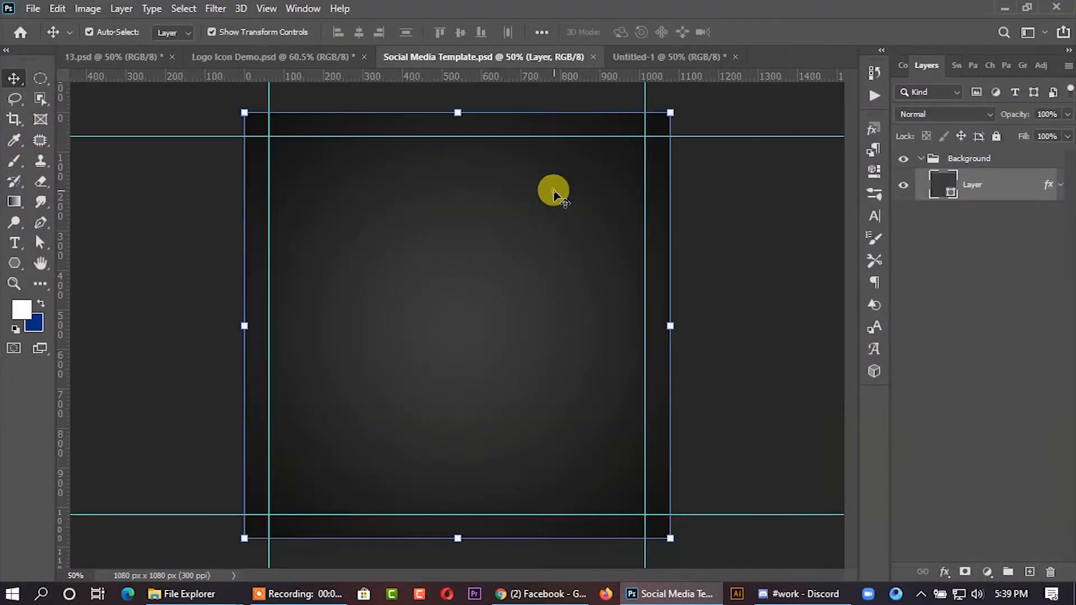
right_click(953, 189)
click(822, 21)
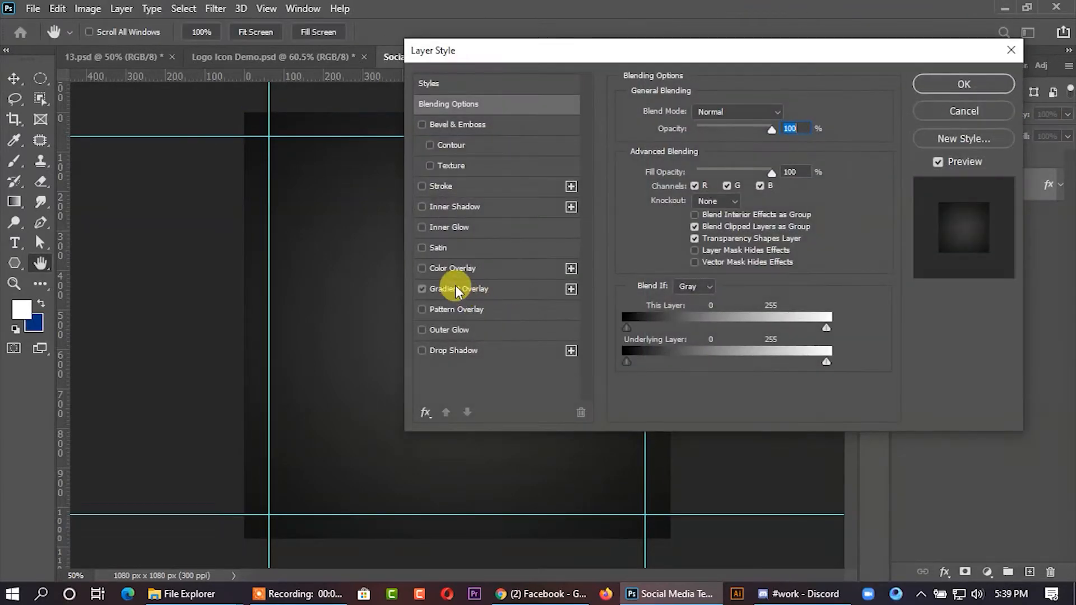
click(455, 289)
click(751, 148)
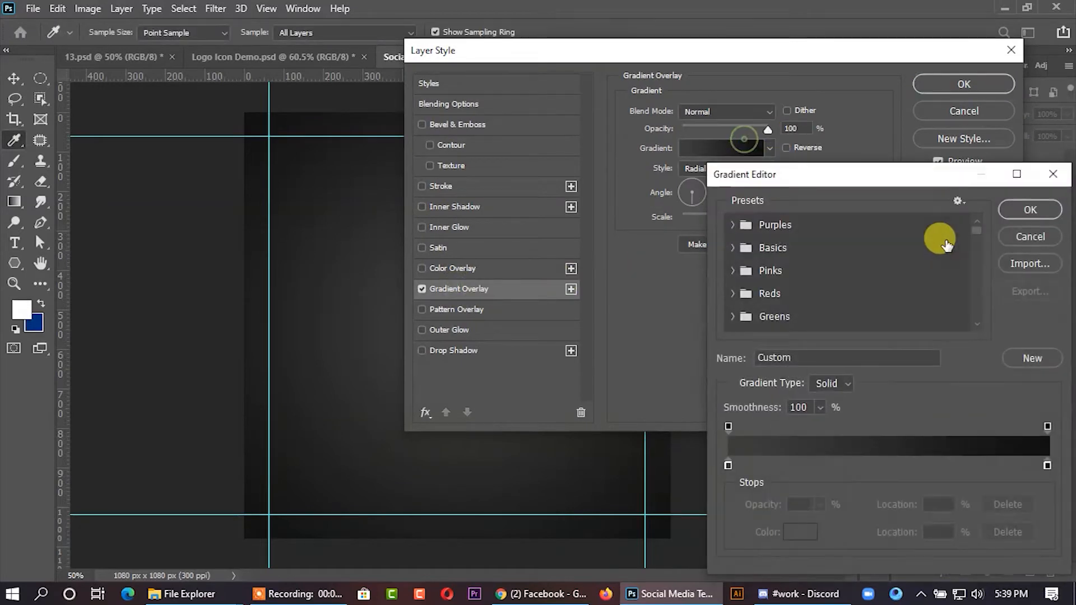
drag(977, 224, 966, 320)
click(735, 306)
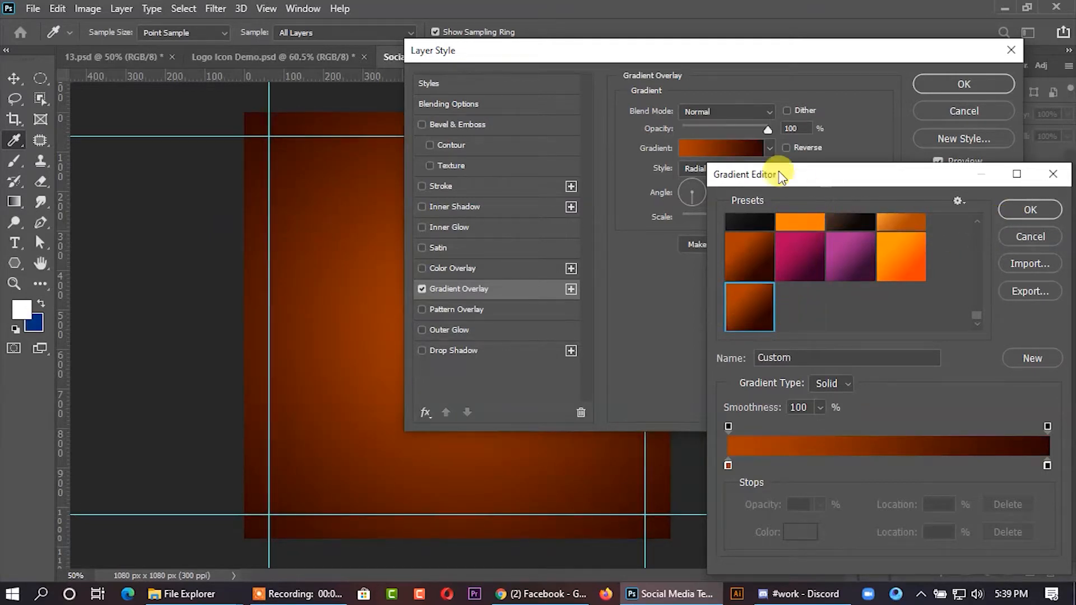
click(1037, 210)
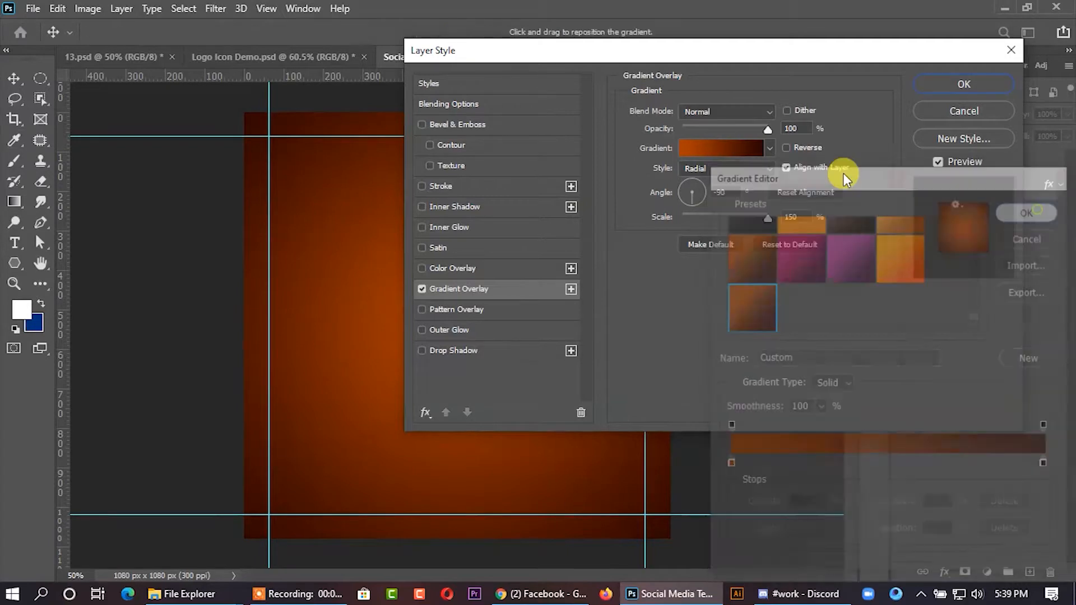
Set the background's gradient overlay style to Linear and apply the layer style.
click(715, 170)
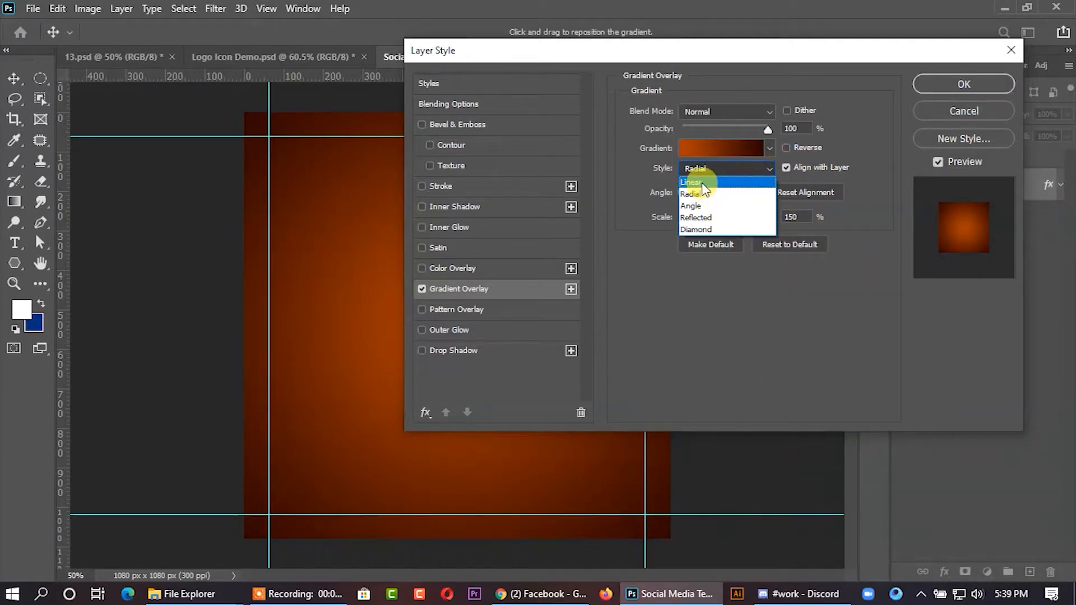
click(706, 182)
click(964, 84)
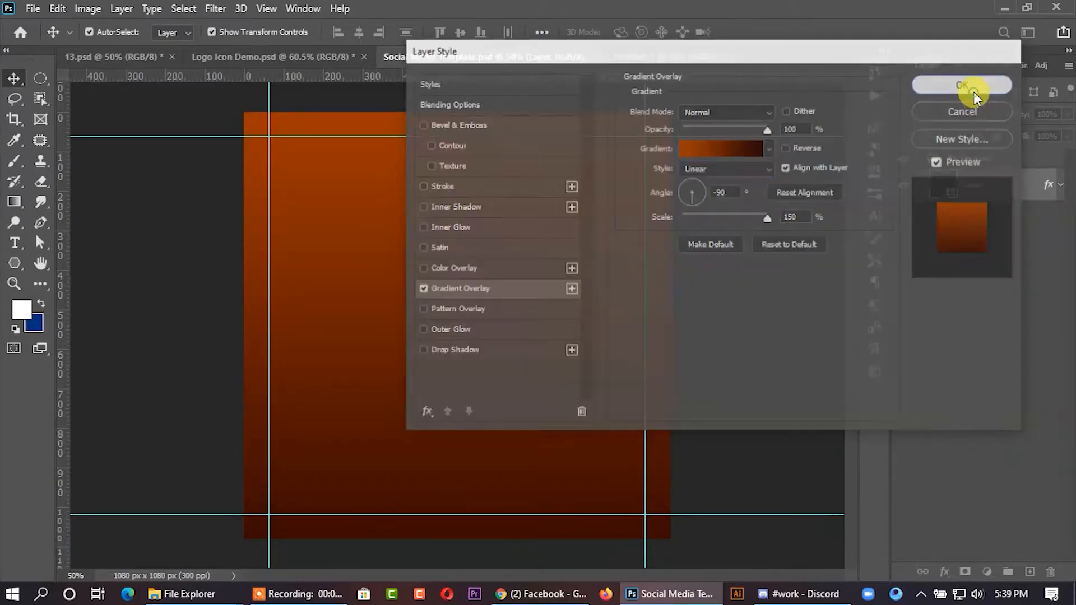
click(211, 599)
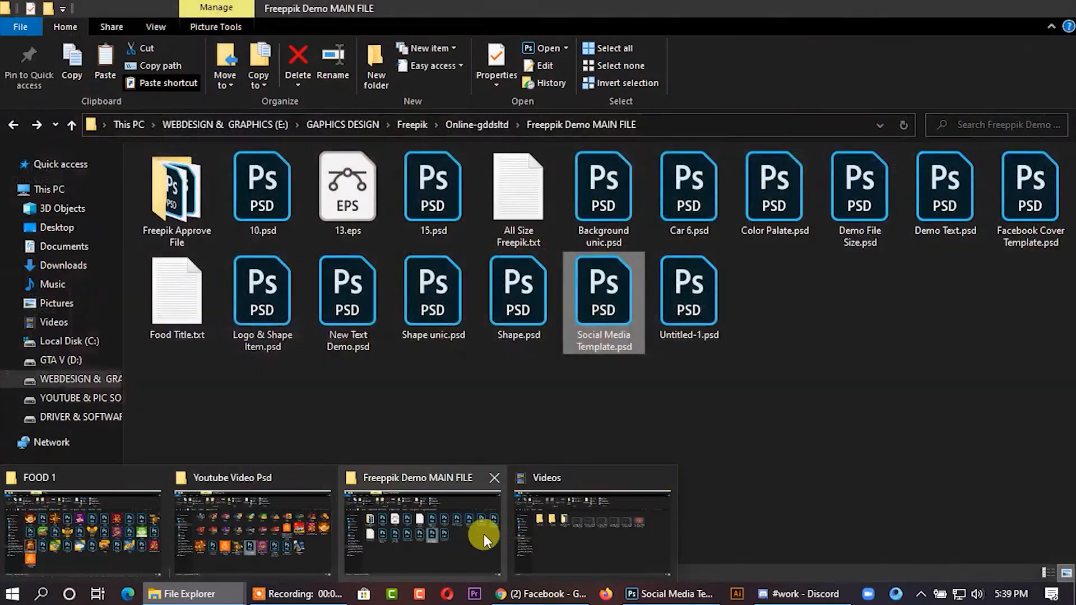
mouse_move(594, 520)
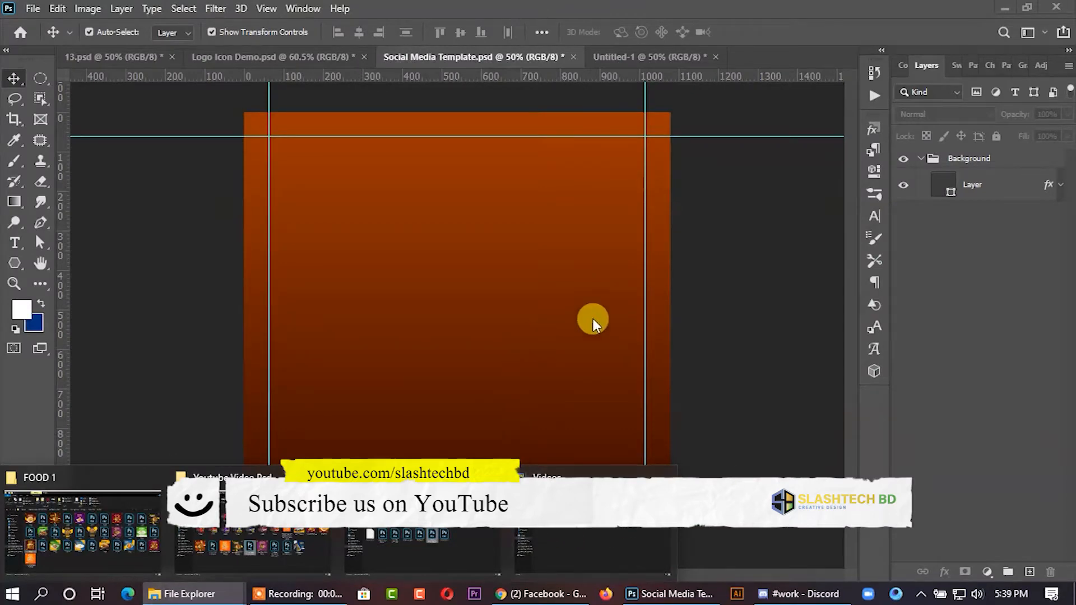
Bring the Wood texture from the Untitled-1 document into the template's Background group, above the gradient layer and covering the canvas.
click(611, 62)
drag(512, 303, 470, 343)
key(ctrl+t)
drag(975, 183, 958, 201)
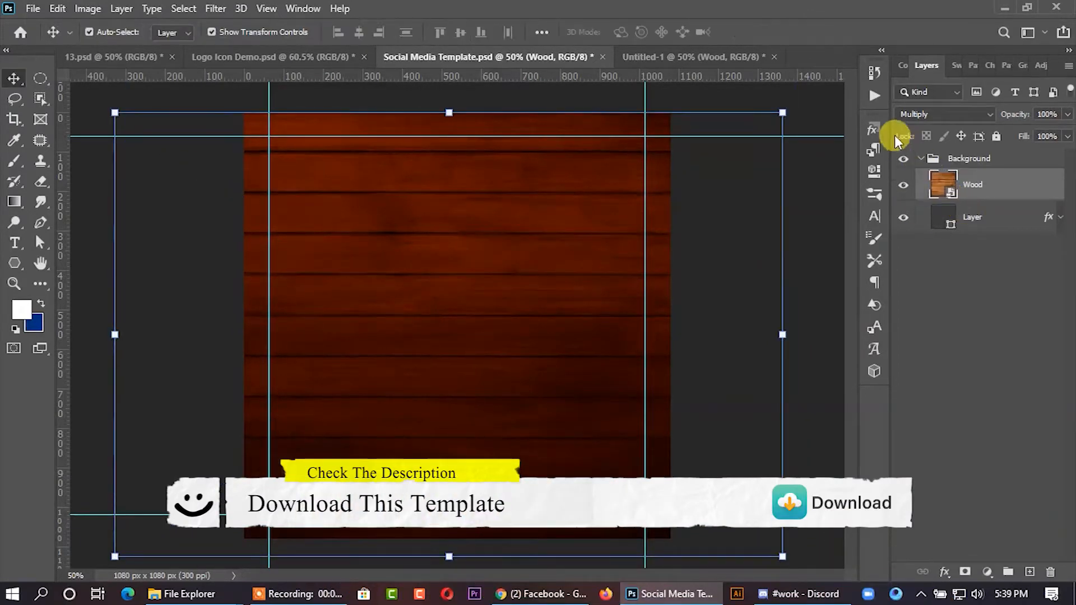
click(934, 113)
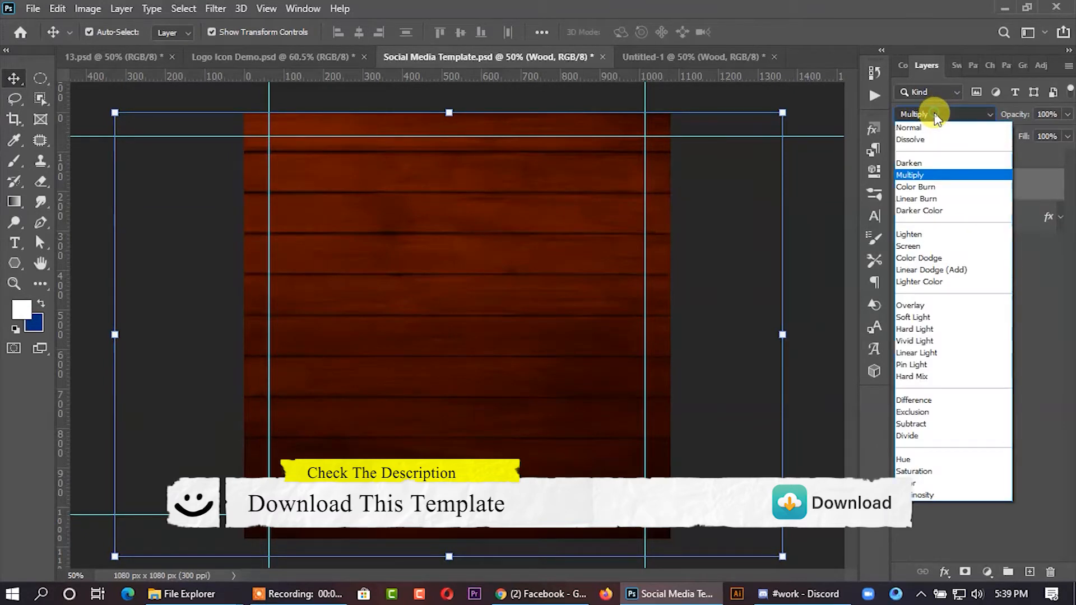
click(934, 112)
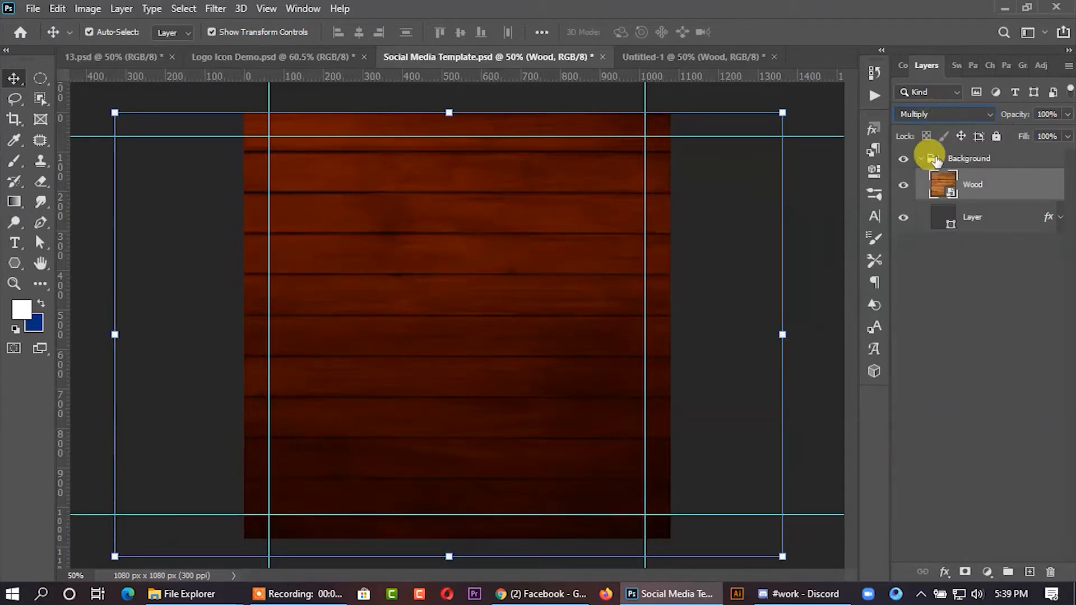
Try the gradient layer at 43% opacity and restore it to 100%.
click(973, 222)
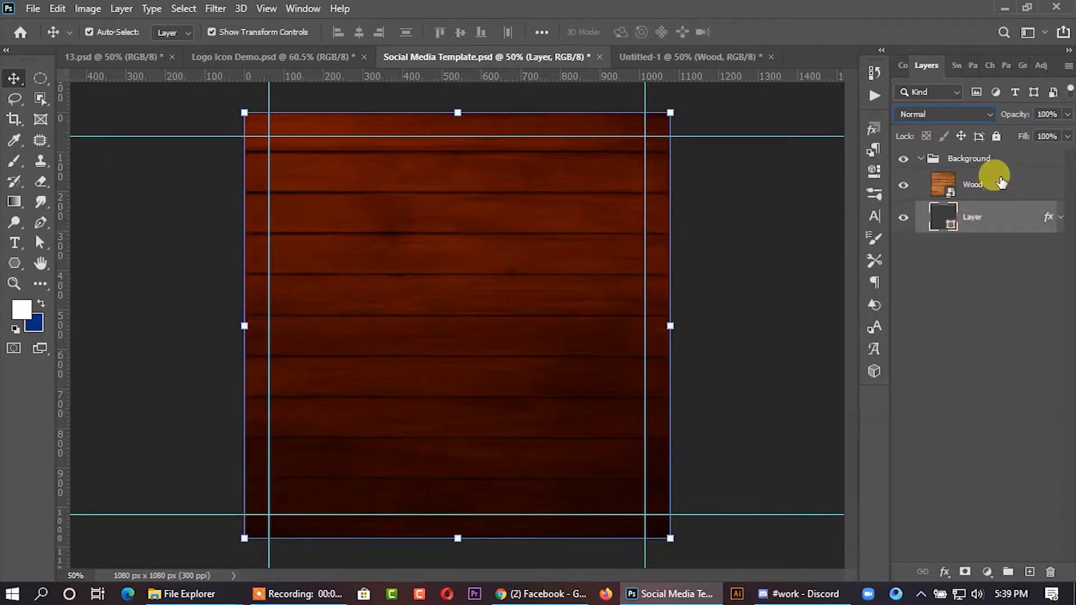
click(1068, 115)
drag(1067, 133, 1024, 134)
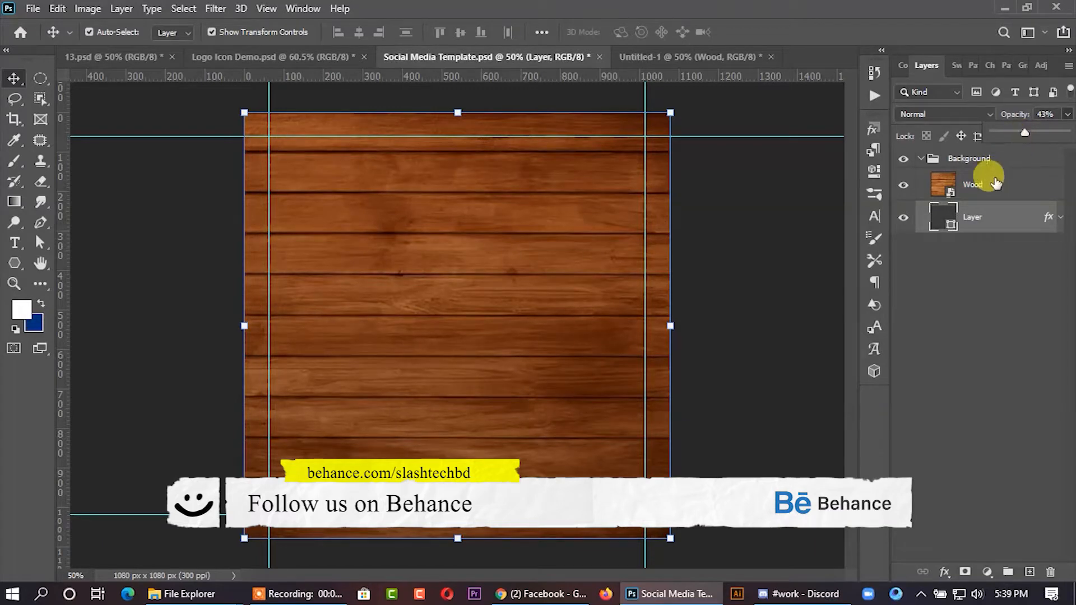
click(969, 224)
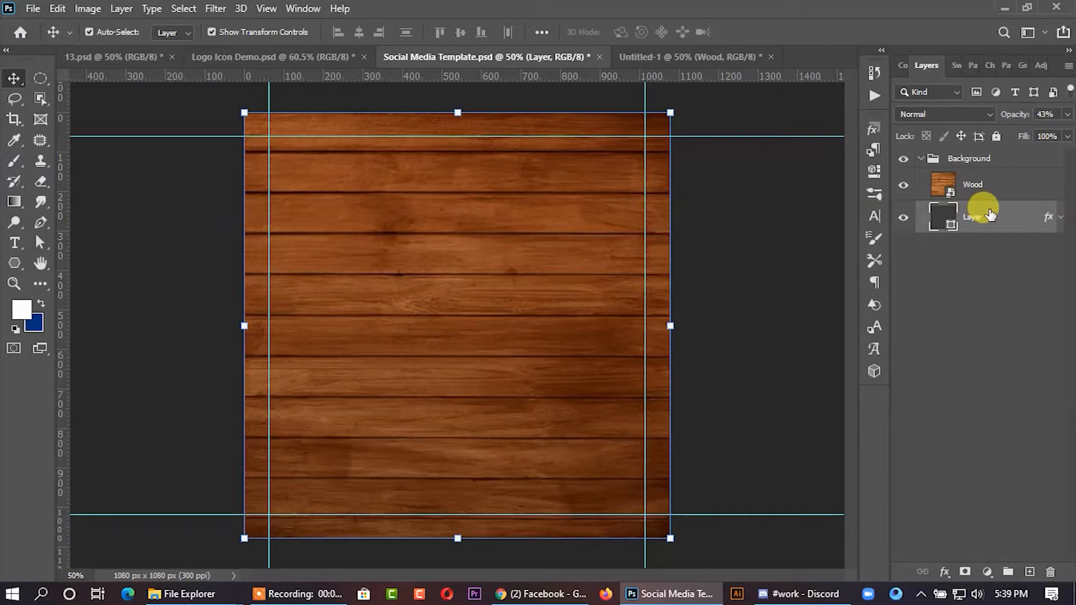
key(0)
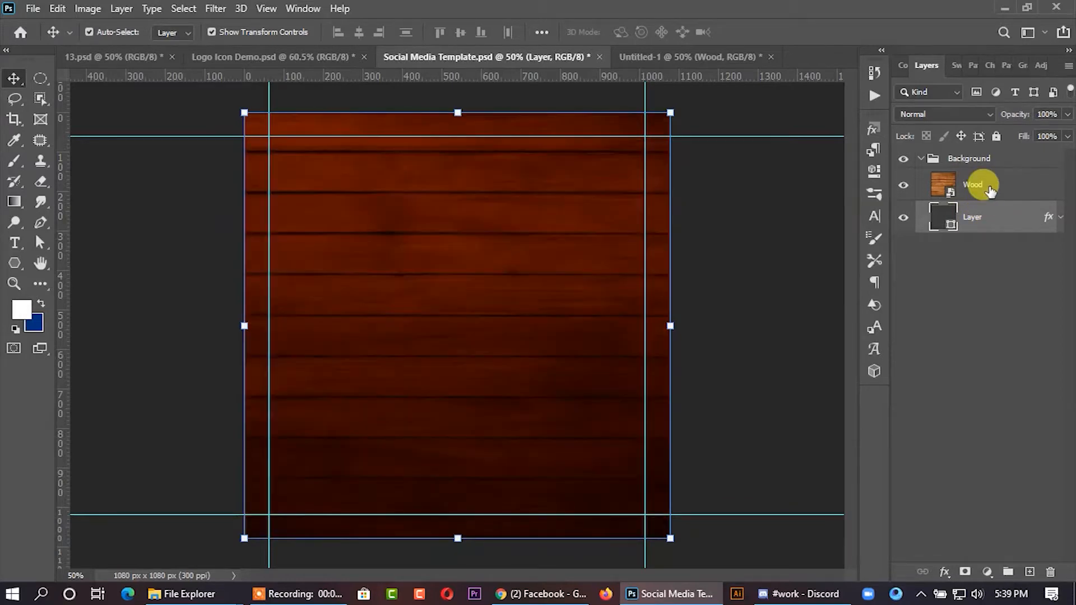
Lower the Wood layer's opacity to 65%, keeping its Multiply blend mode.
click(989, 191)
click(1068, 114)
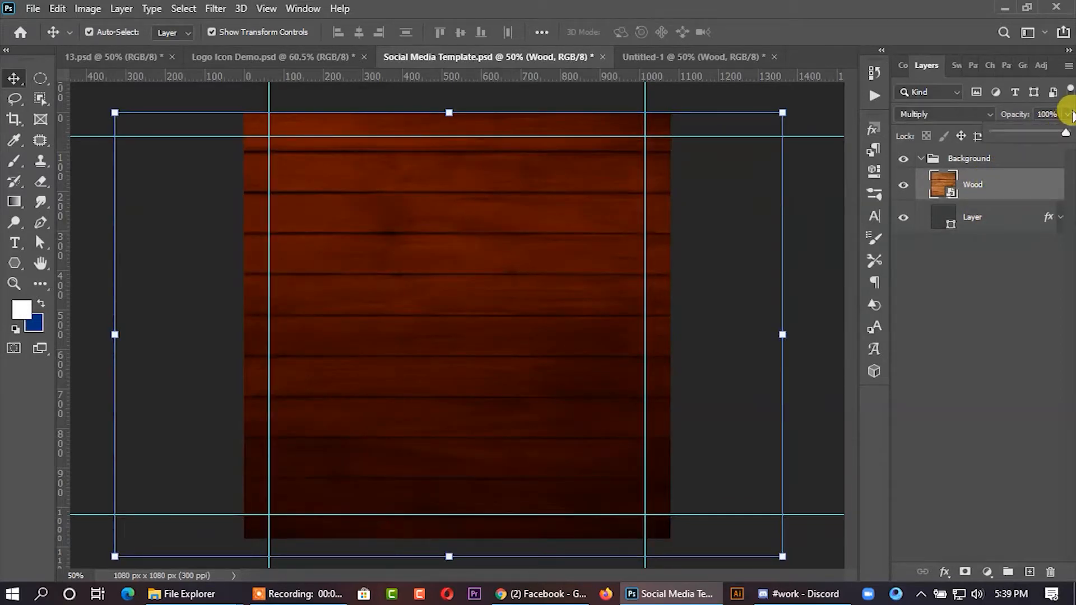
drag(1058, 134, 1032, 133)
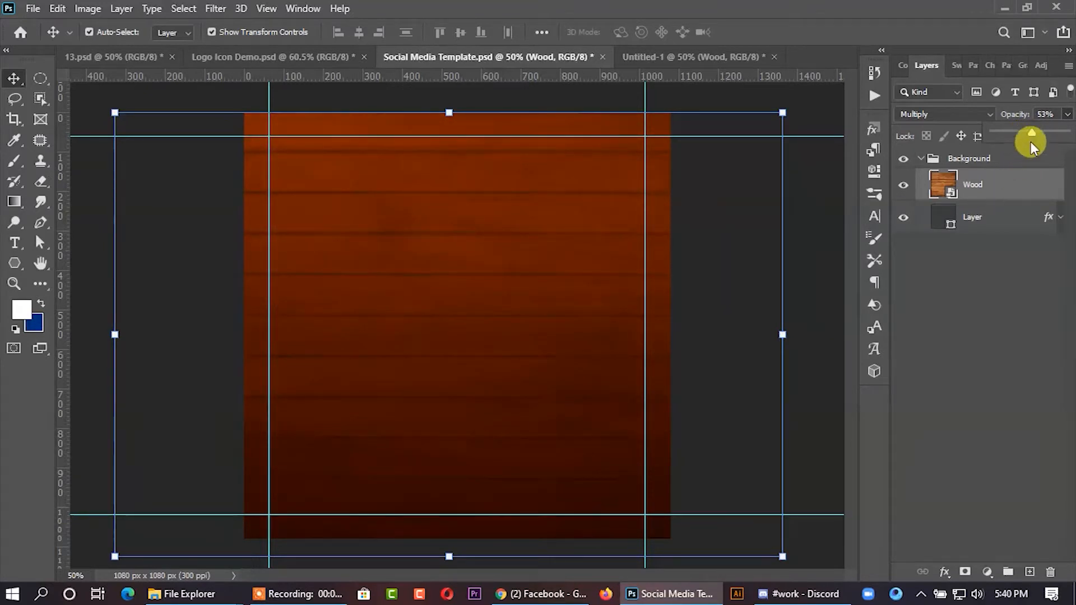
drag(1039, 129, 1048, 133)
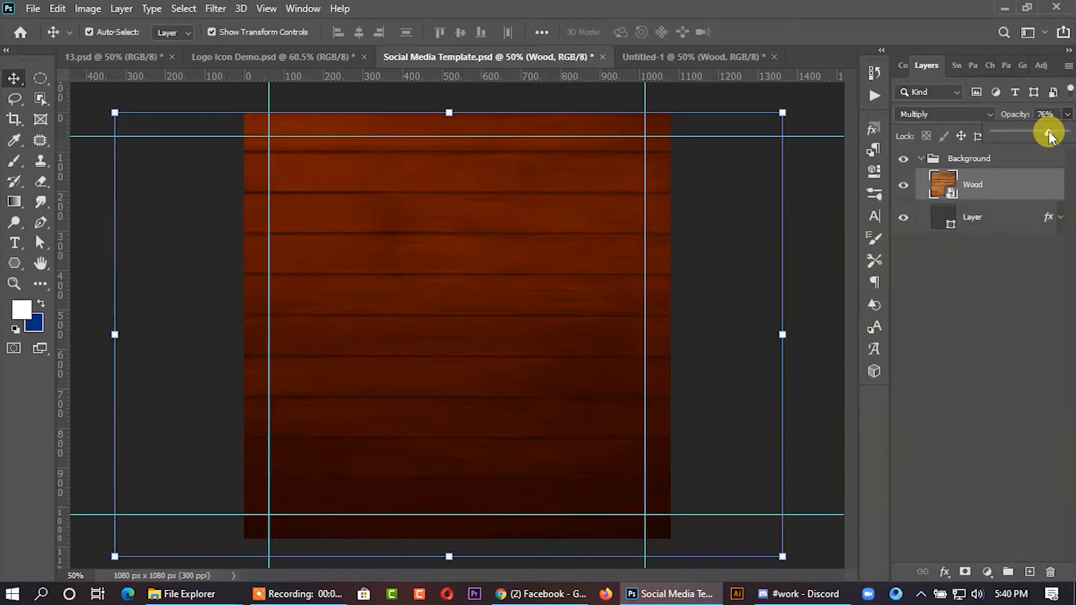
drag(1046, 131, 1045, 131)
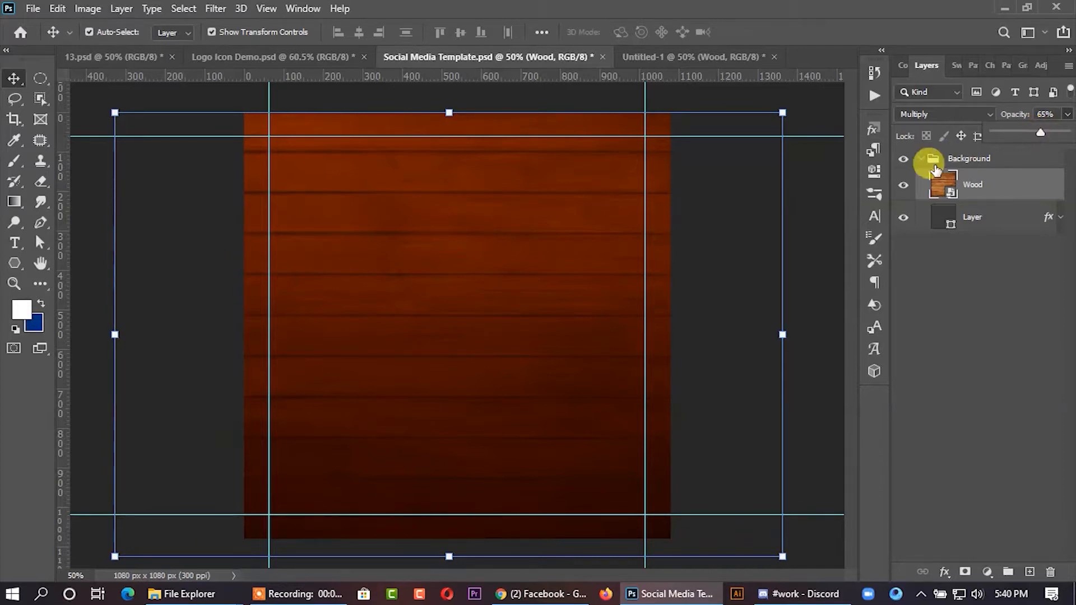
click(817, 188)
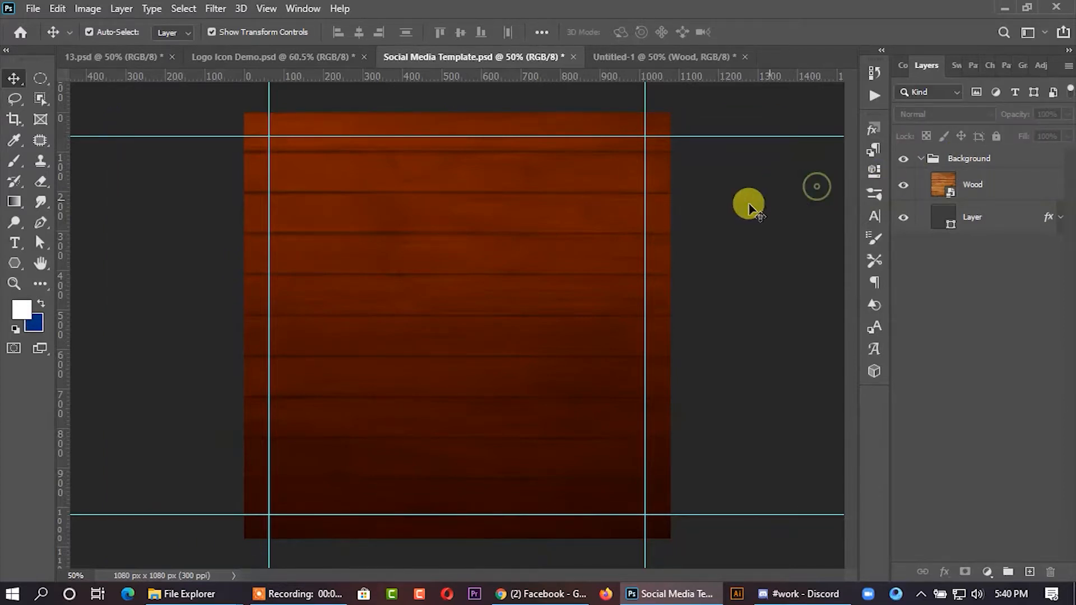
click(1003, 179)
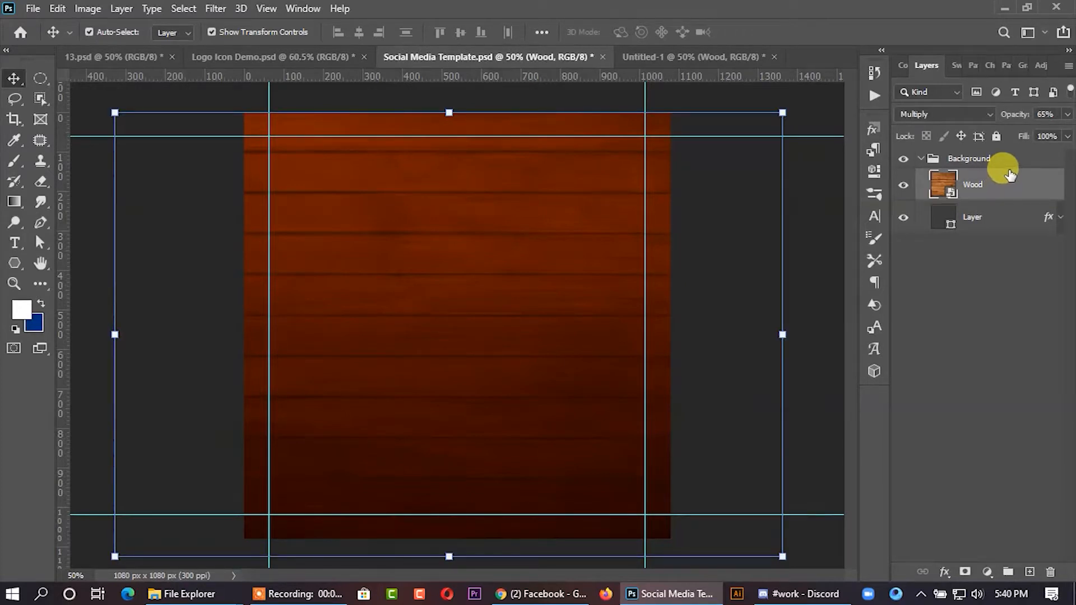
click(995, 221)
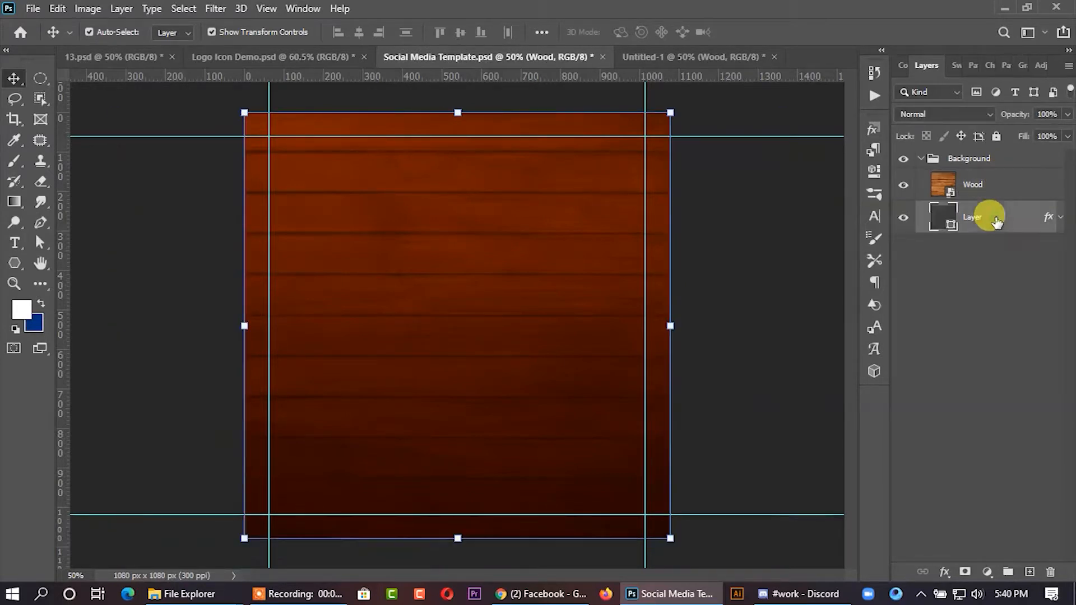
click(988, 189)
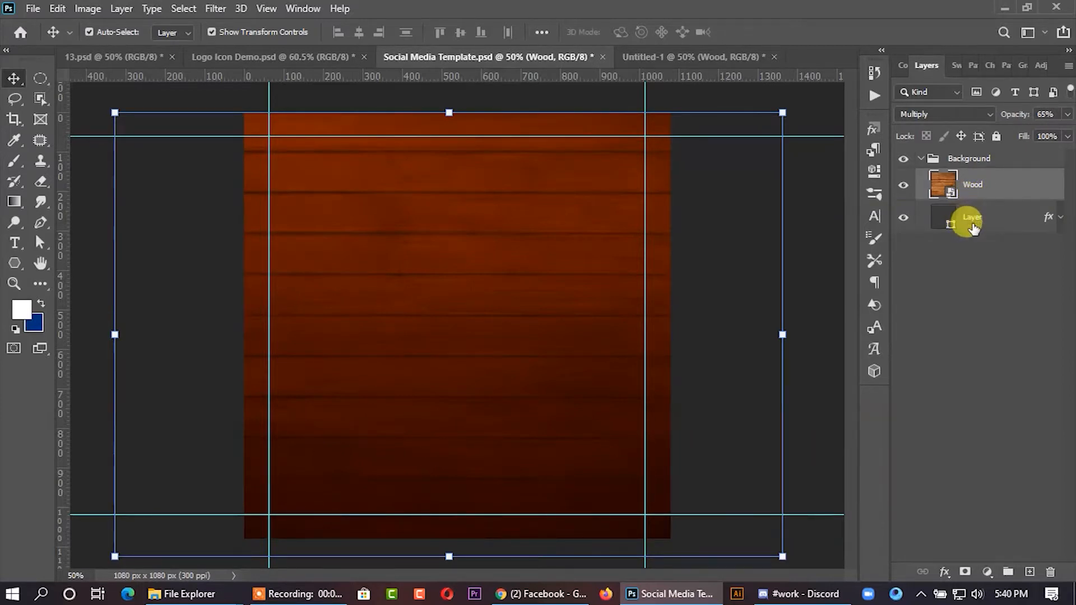
click(967, 221)
Set the Wood layer's opacity to 61%.
click(987, 200)
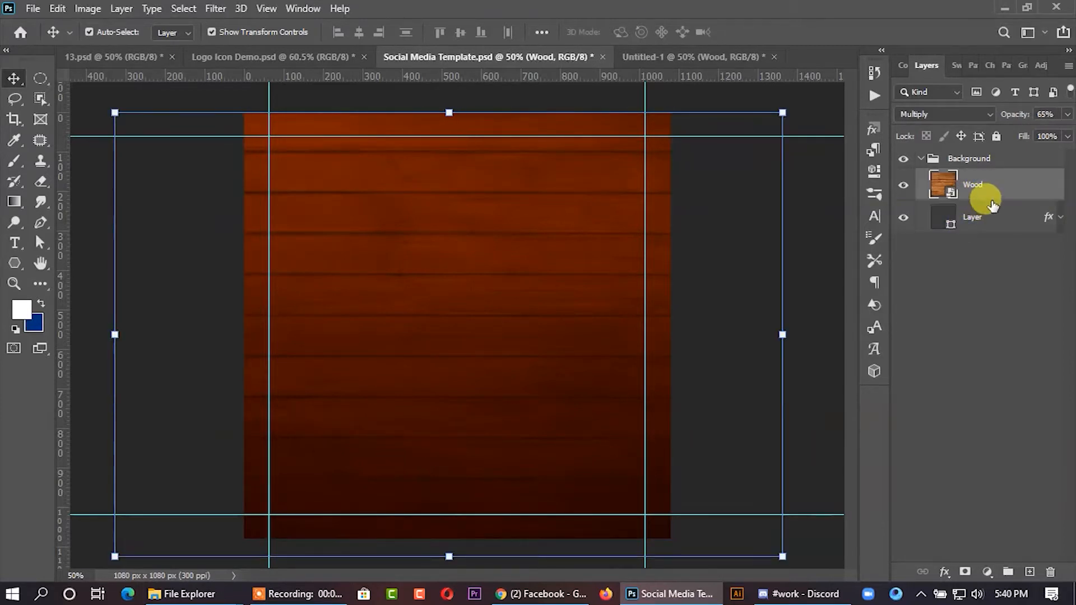
click(1068, 115)
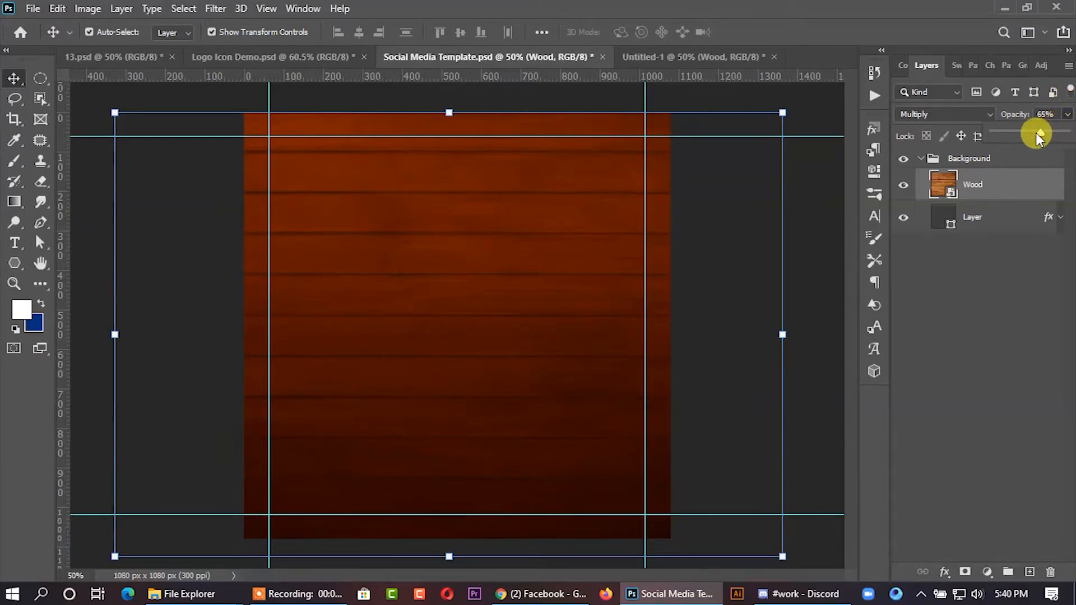
drag(1033, 135, 983, 135)
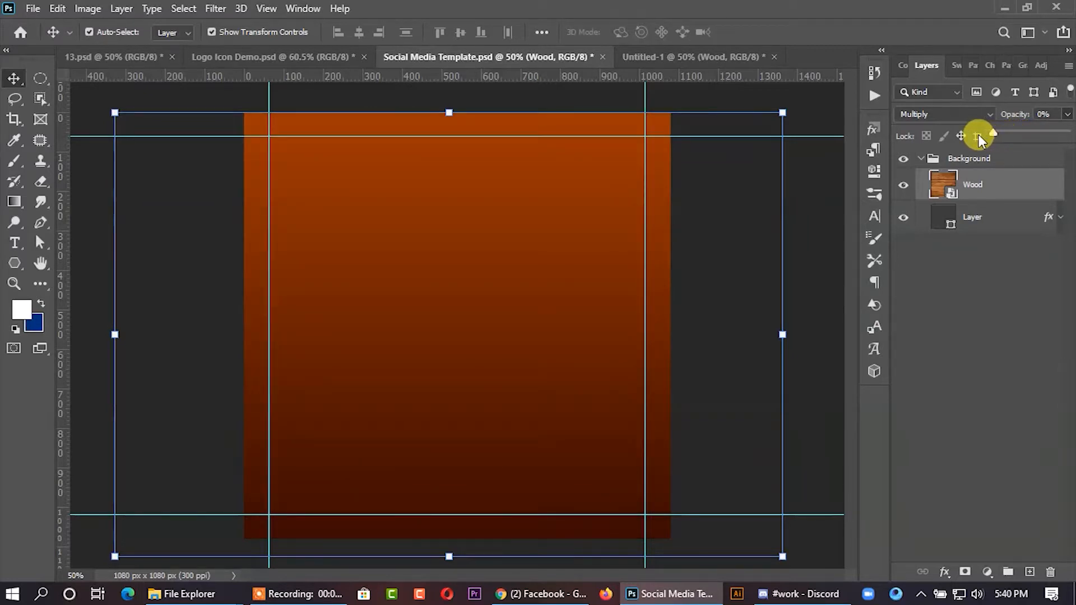
drag(1019, 135, 1027, 135)
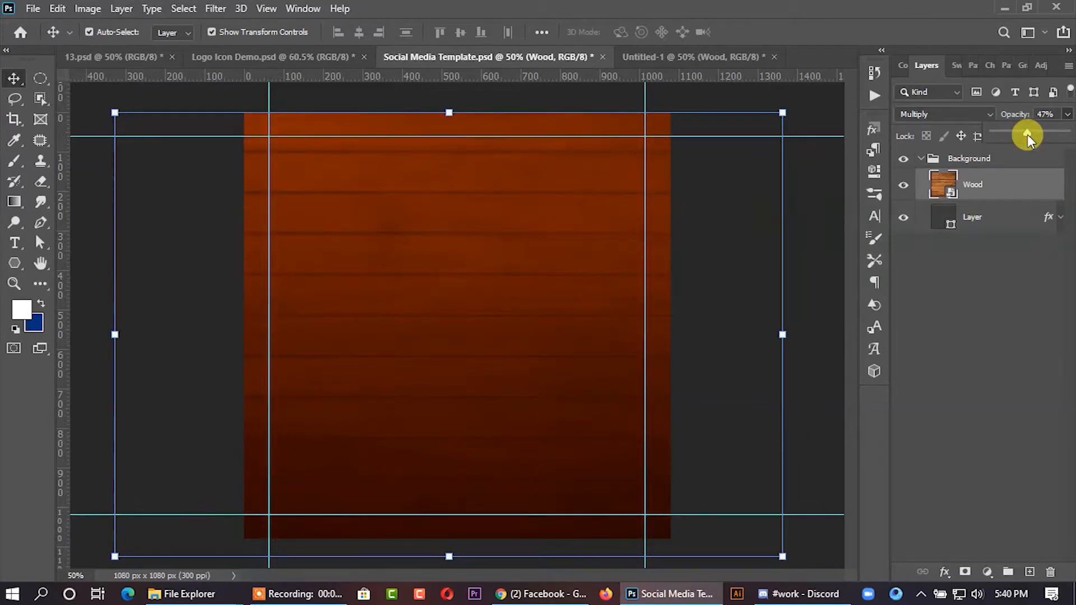
mouse_move(1030, 134)
mouse_down()
mouse_move(1051, 136)
mouse_move(1040, 136)
mouse_up()
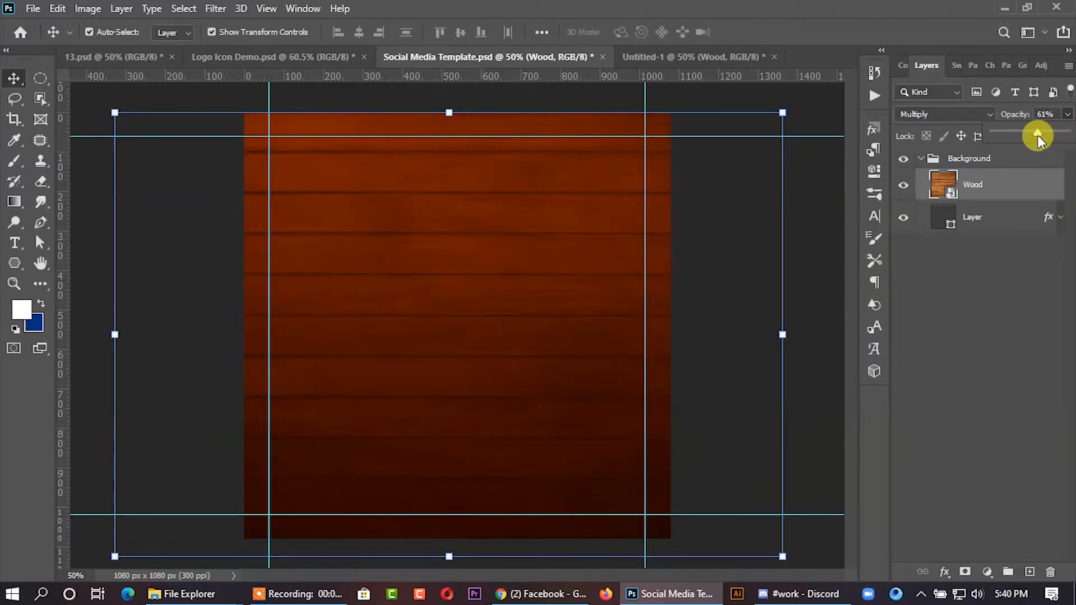
click(985, 213)
click(1067, 115)
mouse_move(1066, 135)
mouse_down()
mouse_move(1049, 137)
mouse_move(1066, 134)
mouse_up()
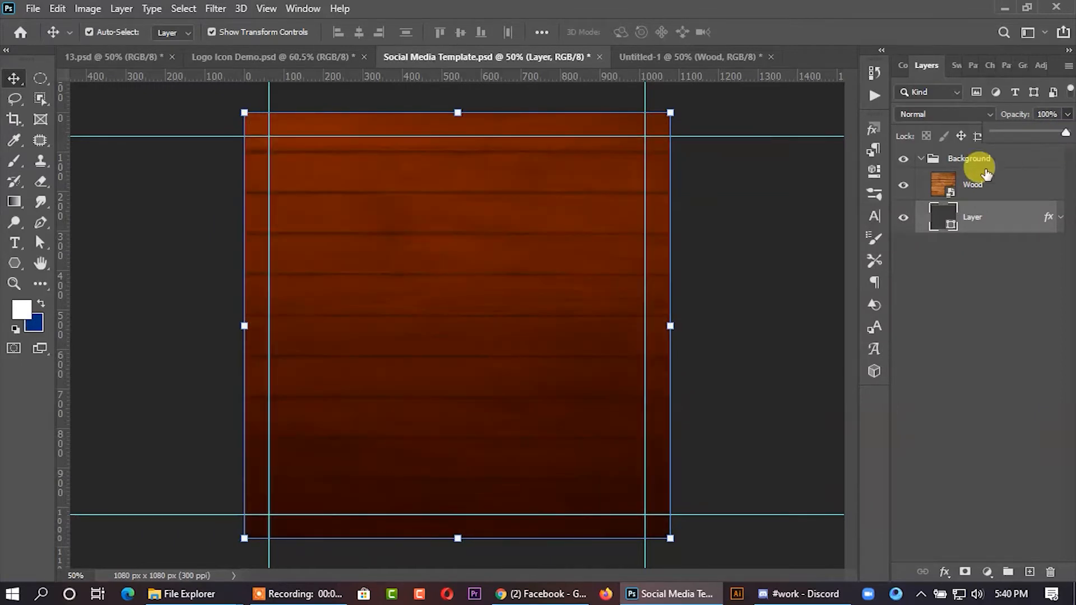
click(781, 224)
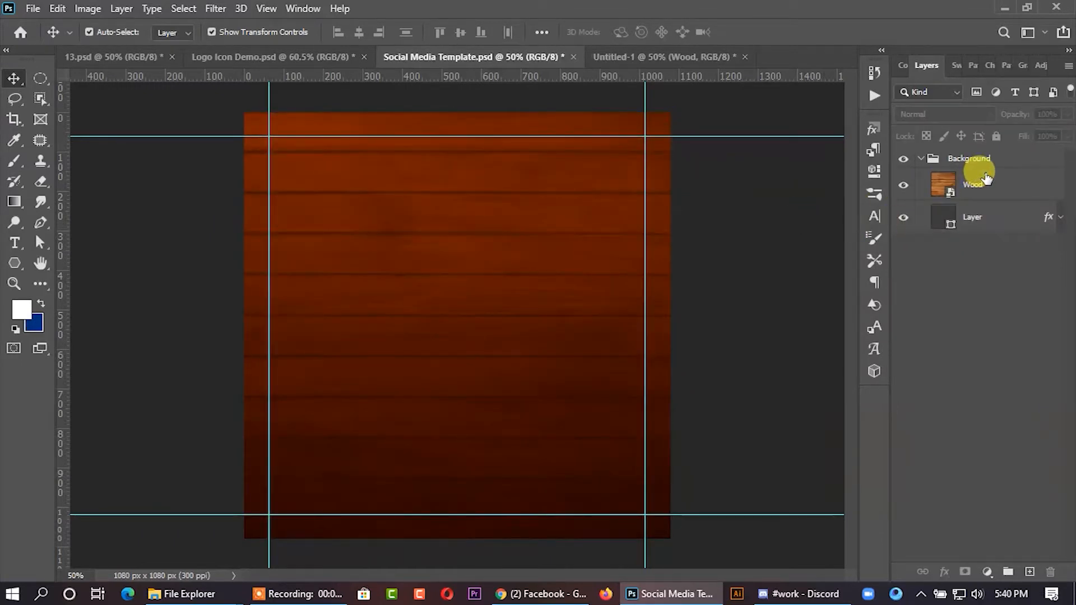
click(984, 177)
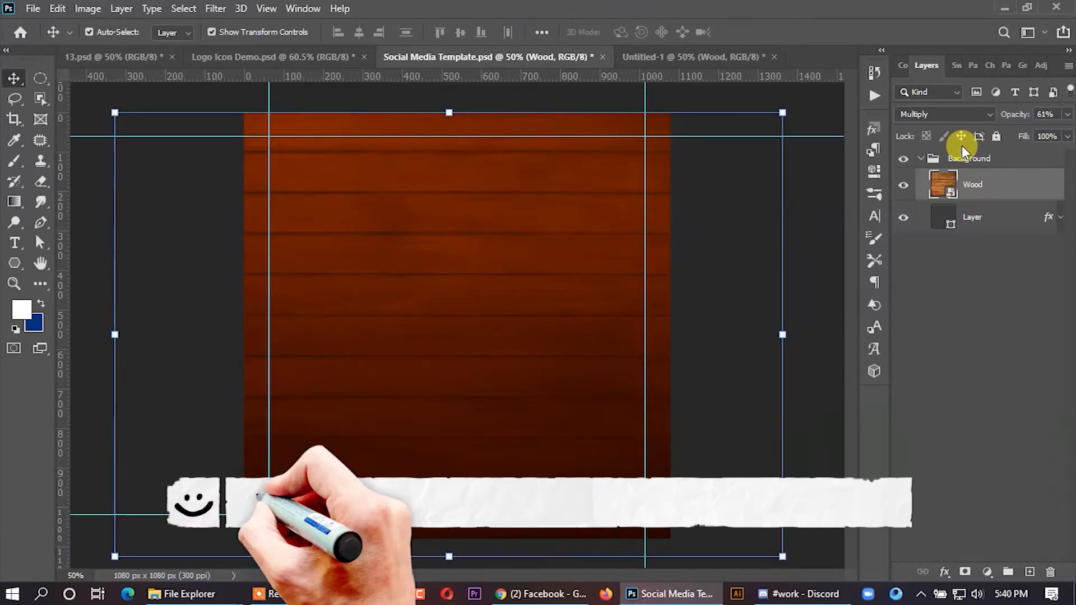
click(837, 195)
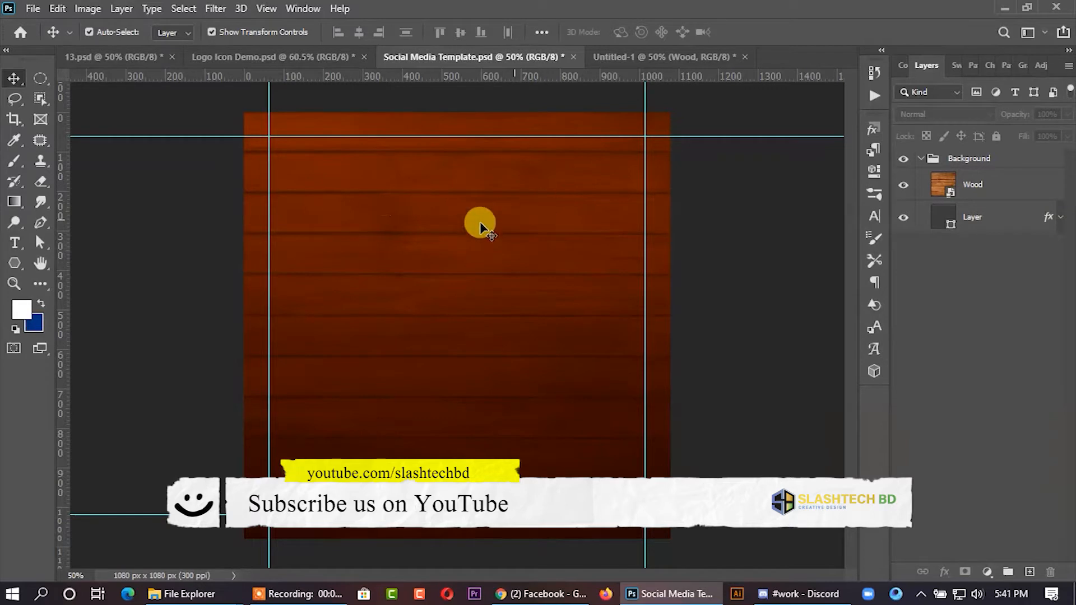
scroll(521, 219, up, 1)
scroll(528, 222, down, 2)
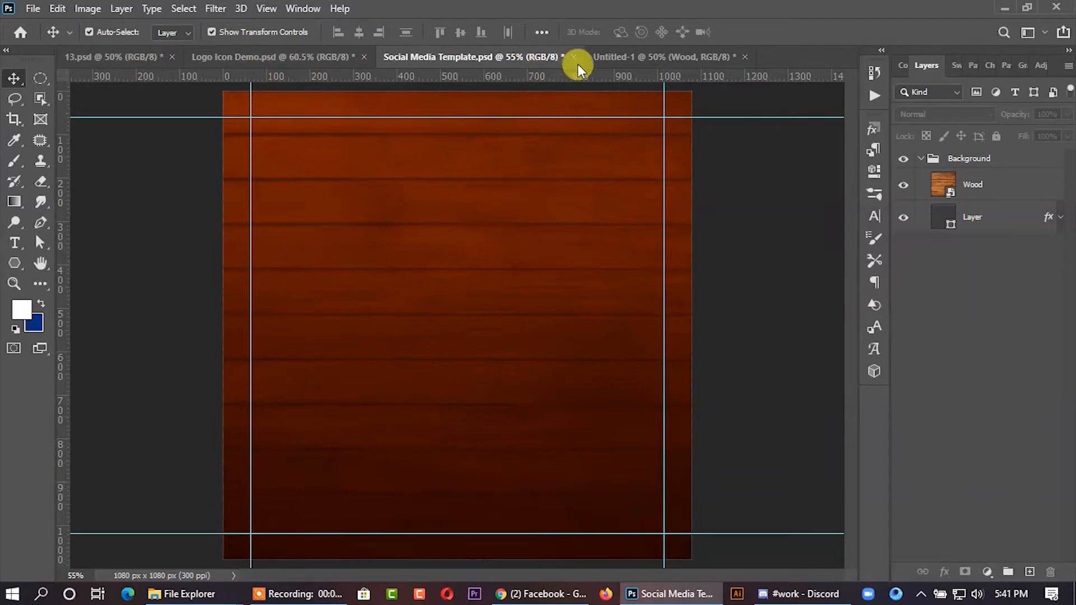
Bring the burger image from 13.psd into the Social Media Template document and center it on the canvas above the wood background.
click(597, 56)
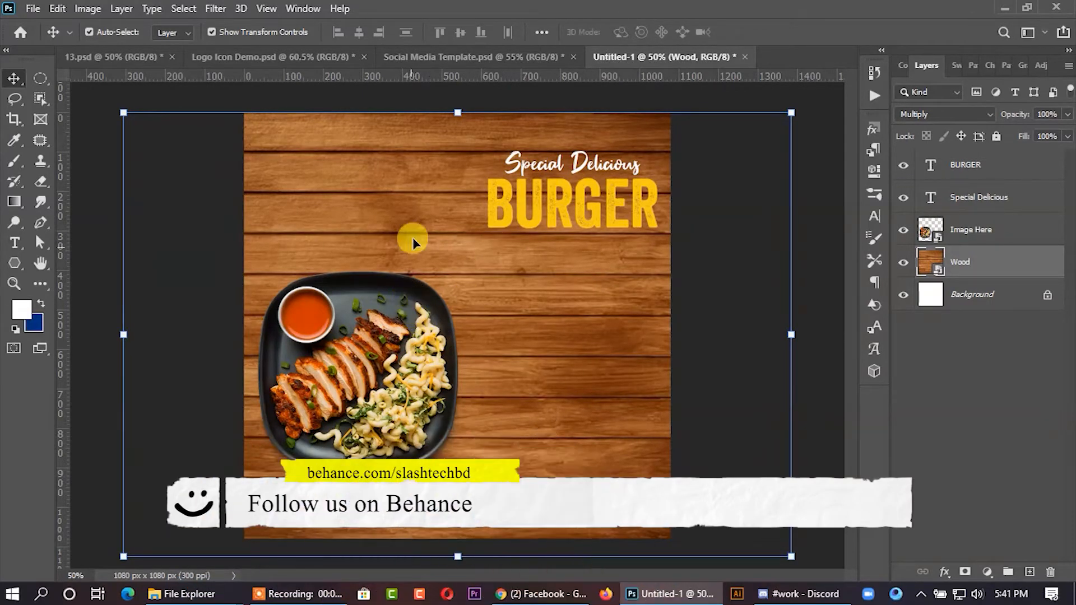
click(482, 60)
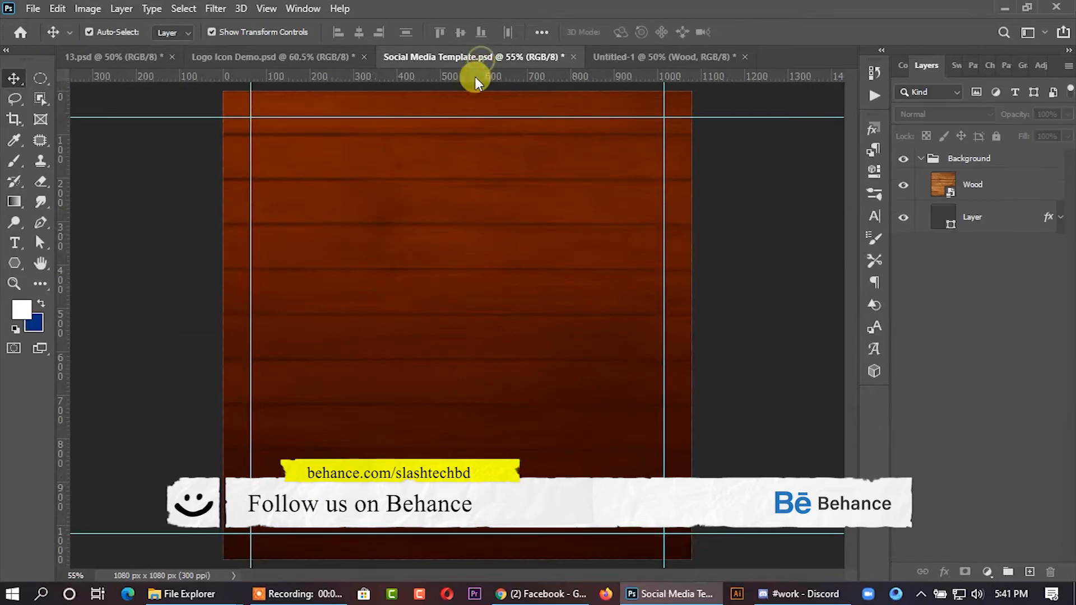
click(145, 58)
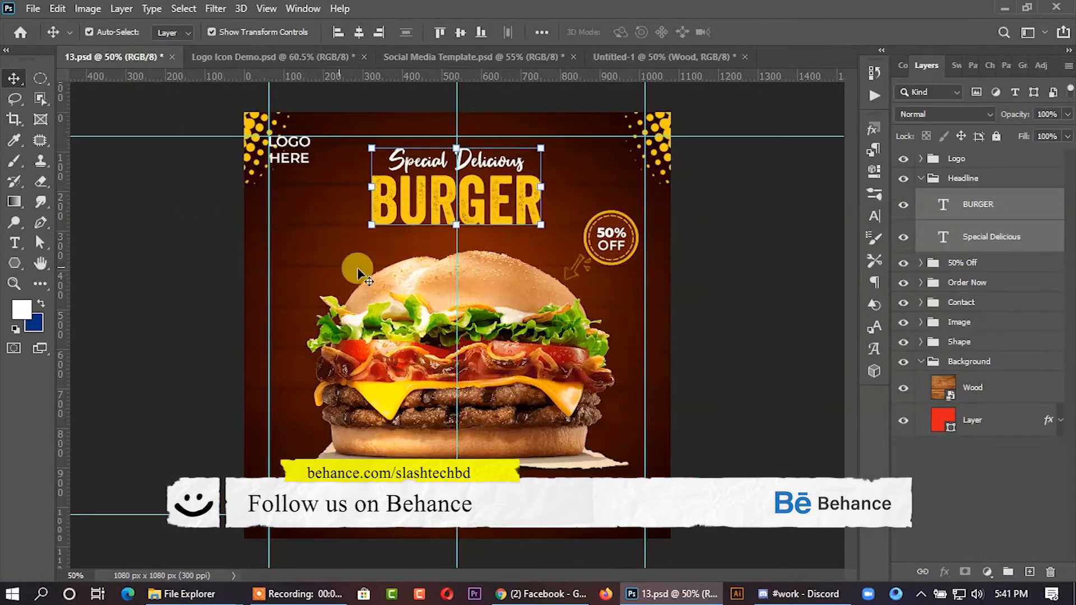
drag(419, 321, 495, 348)
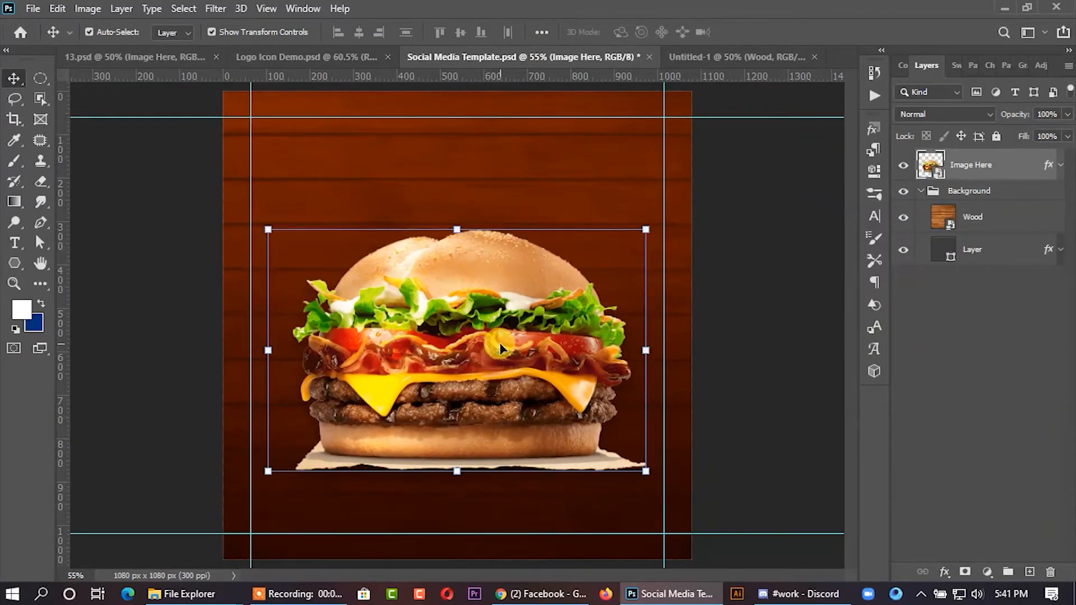
click(749, 283)
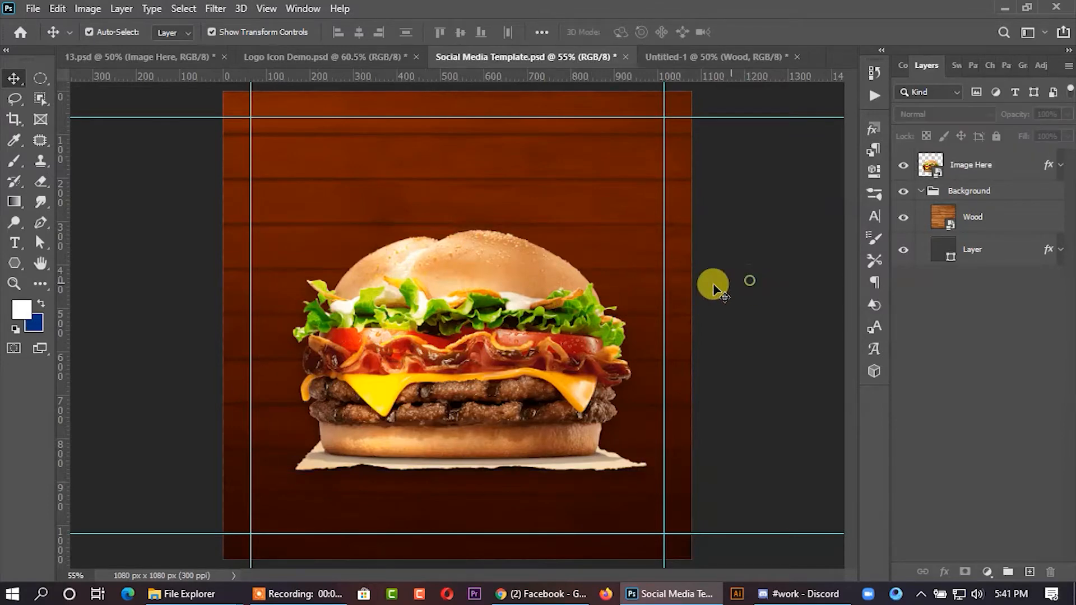
Bring the "Special Delicious" and "BURGER" text layers together from Untitled-1 into the Social Media Template document.
click(695, 56)
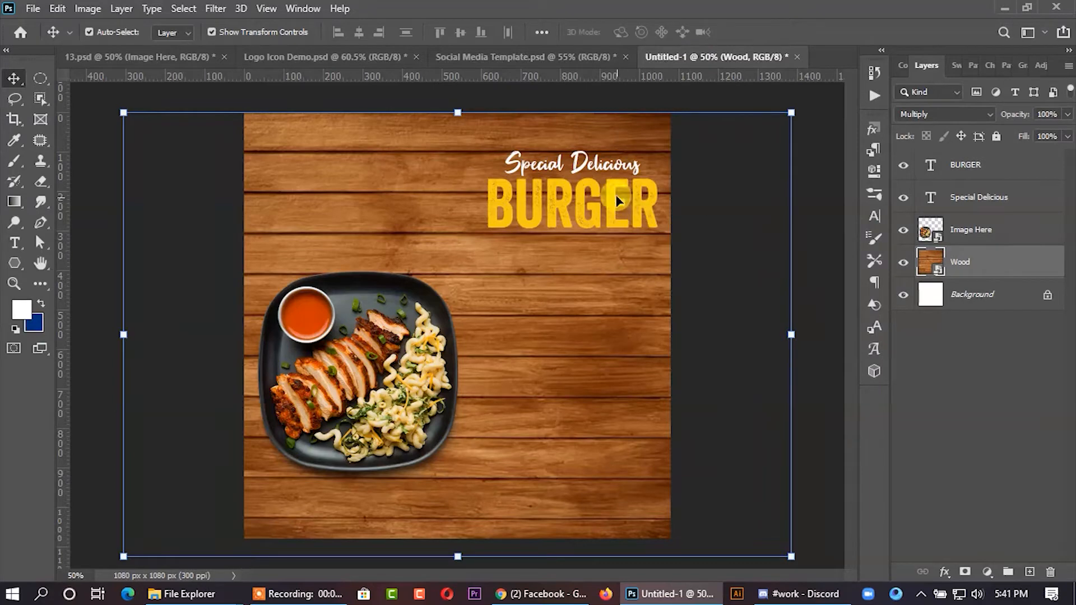
click(590, 160)
shift+click(611, 189)
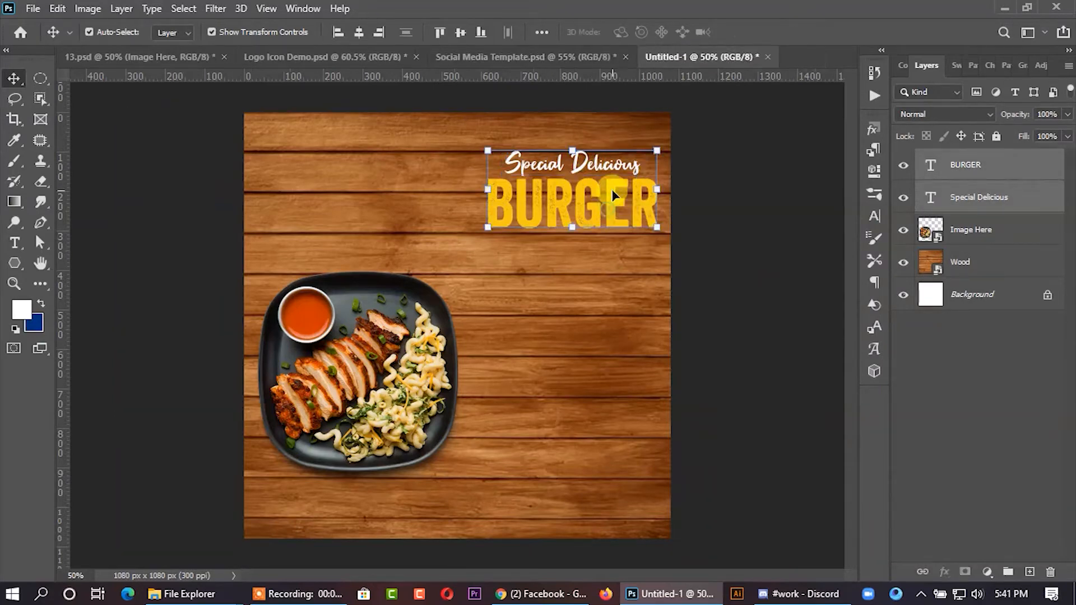
drag(612, 196, 519, 150)
Position the two headline texts above the burger, near the canvas center and just below the upper guide.
drag(507, 190, 474, 177)
key(Left)
key(Left)
key(Left)
key(Left)
key(Left)
key(Left)
key(Left)
key(Left)
key(Left)
key(Left)
key(Left)
key(Left)
key(Left)
key(Left)
key(Left)
key(Left)
key(Left)
key(Left)
key(Left)
key(Left)
key(Up)
key(Up)
key(Up)
key(Up)
key(Up)
key(Up)
key(Up)
key(Up)
key(Up)
key(Up)
key(Up)
key(Up)
key(Up)
key(Up)
key(Up)
key(Up)
key(Up)
key(Up)
key(Up)
key(Up)
key(Up)
key(Up)
key(Up)
key(Up)
key(Up)
key(Up)
key(Up)
key(Up)
key(Up)
key(Up)
key(Up)
key(Up)
key(Up)
key(Up)
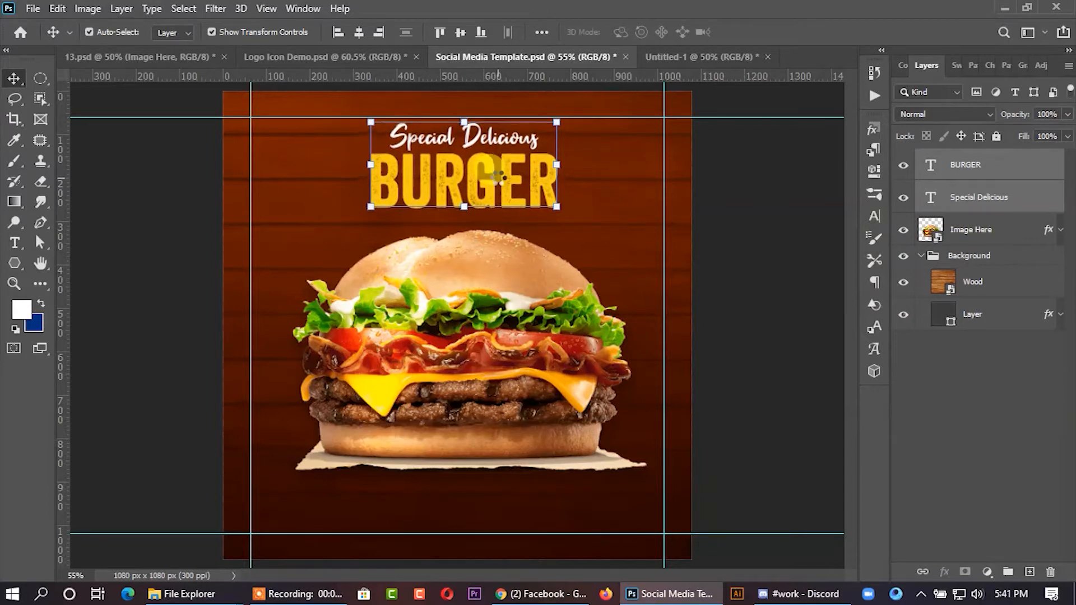
click(716, 221)
Add an empty layer between the Special Delicious text and the Image Here layer for painting with the Brush tool.
click(14, 161)
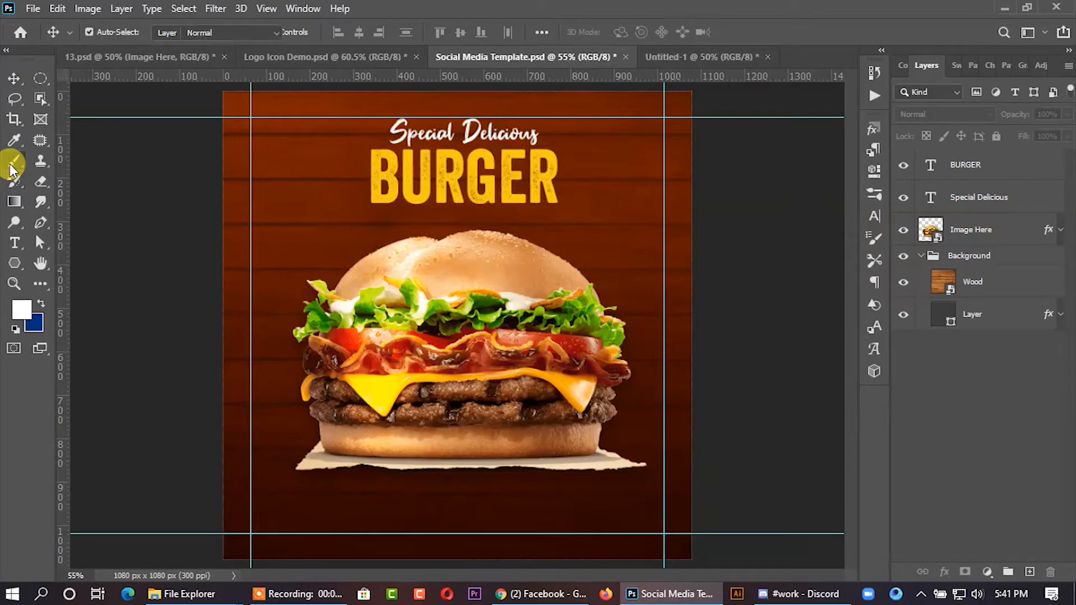
click(1029, 572)
drag(973, 174, 918, 246)
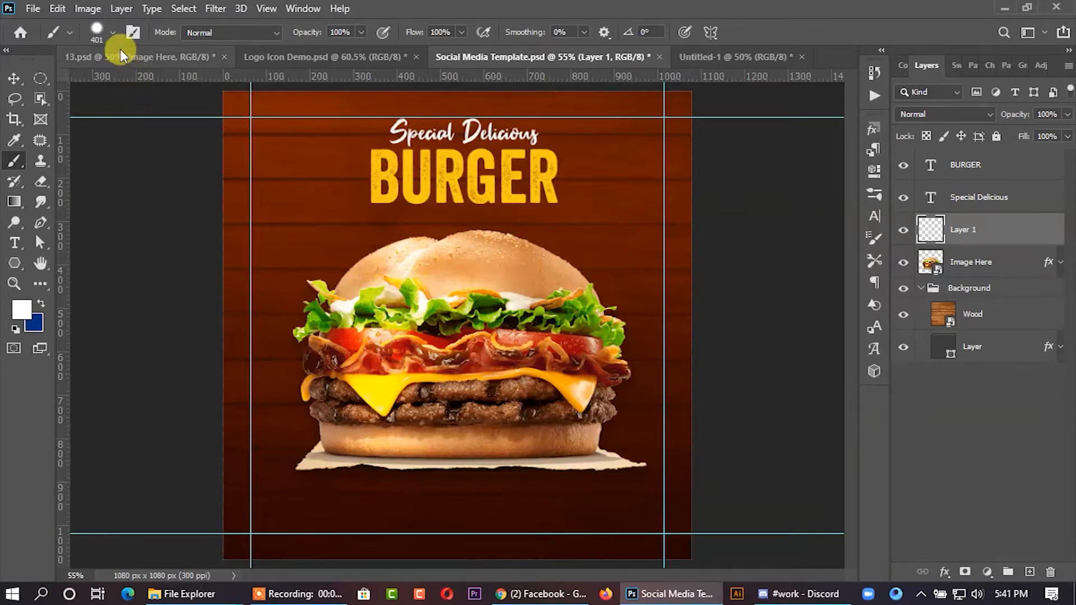
Sample the BURGER text's yellow (#f8ca14) as foreground color and stamp the halftone brush once in the canvas's upper-left corner.
click(230, 131)
key(ctrl+z)
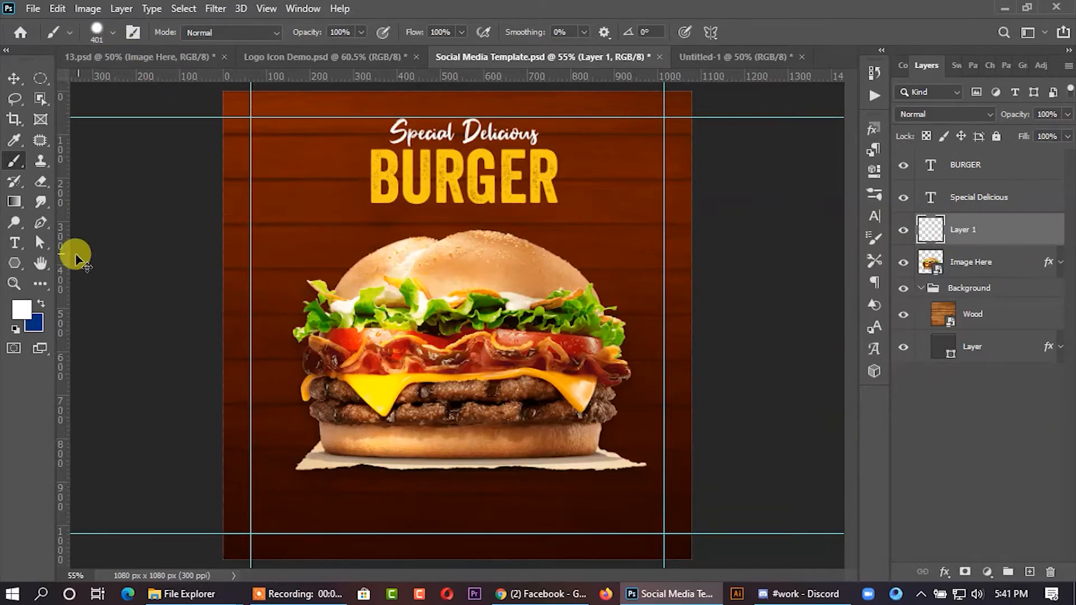
click(20, 311)
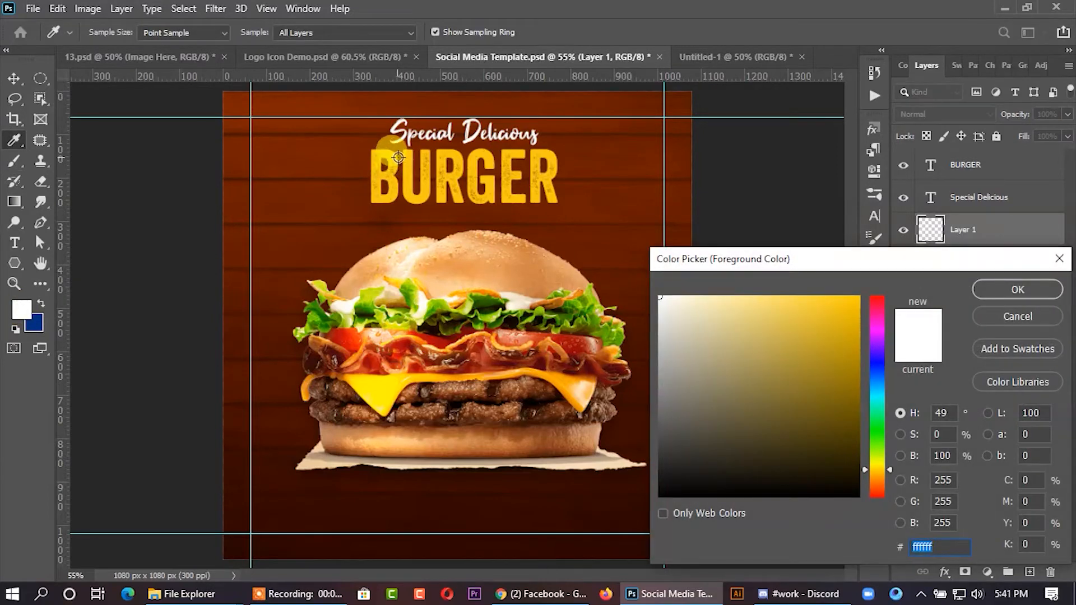
click(397, 157)
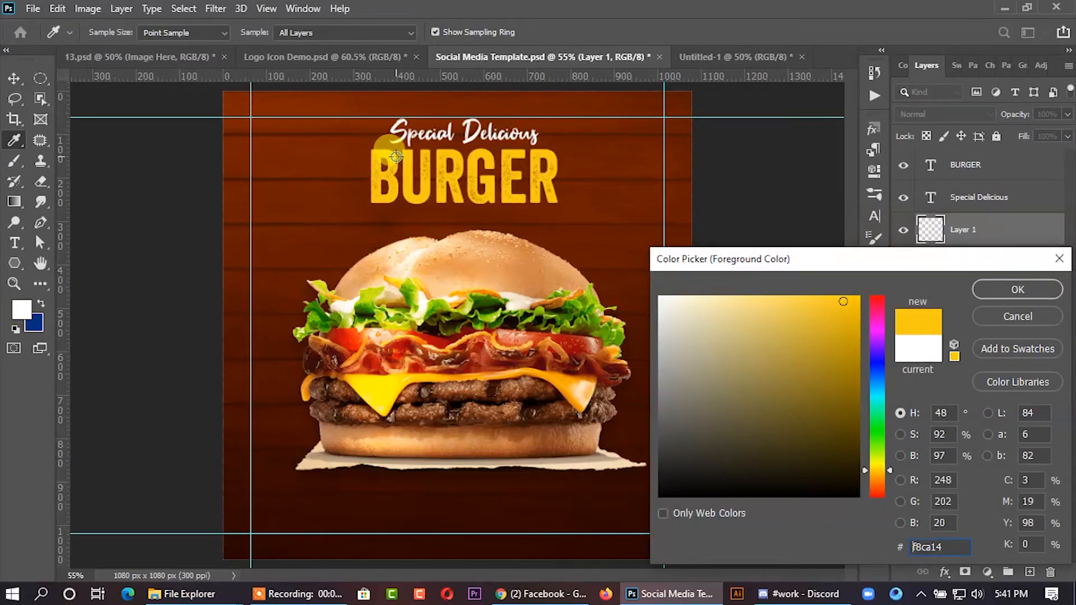
click(1028, 286)
click(236, 130)
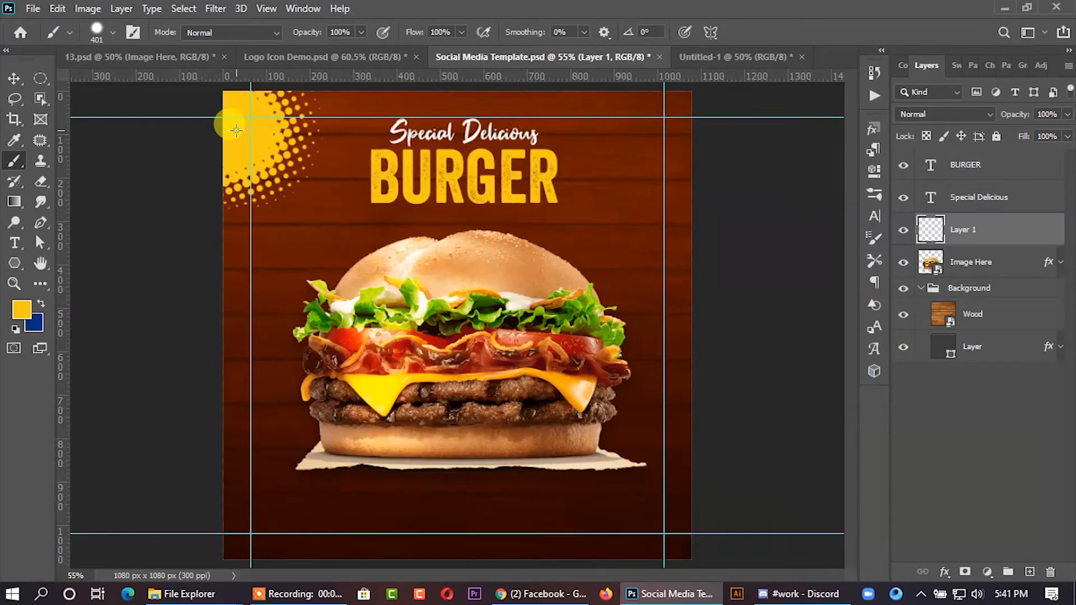
Shift the yellow halftone up and outward so that only its dotted edge shows in the canvas's upper-left corner.
click(14, 77)
key(ctrl+t)
drag(256, 151, 208, 132)
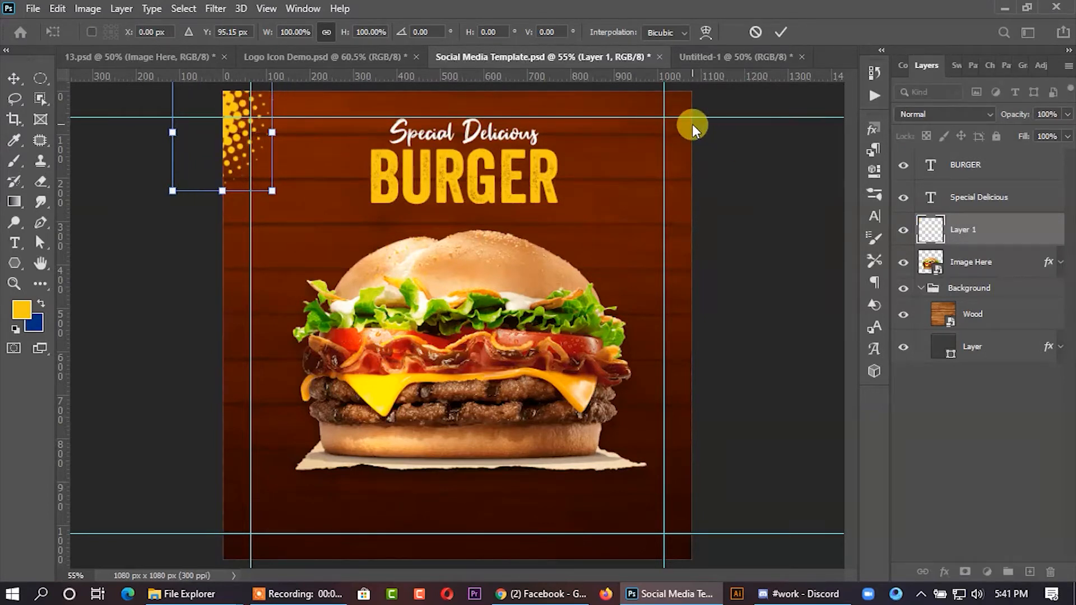
key(Right)
key(Right)
key(Right)
key(Up)
key(Up)
key(Up)
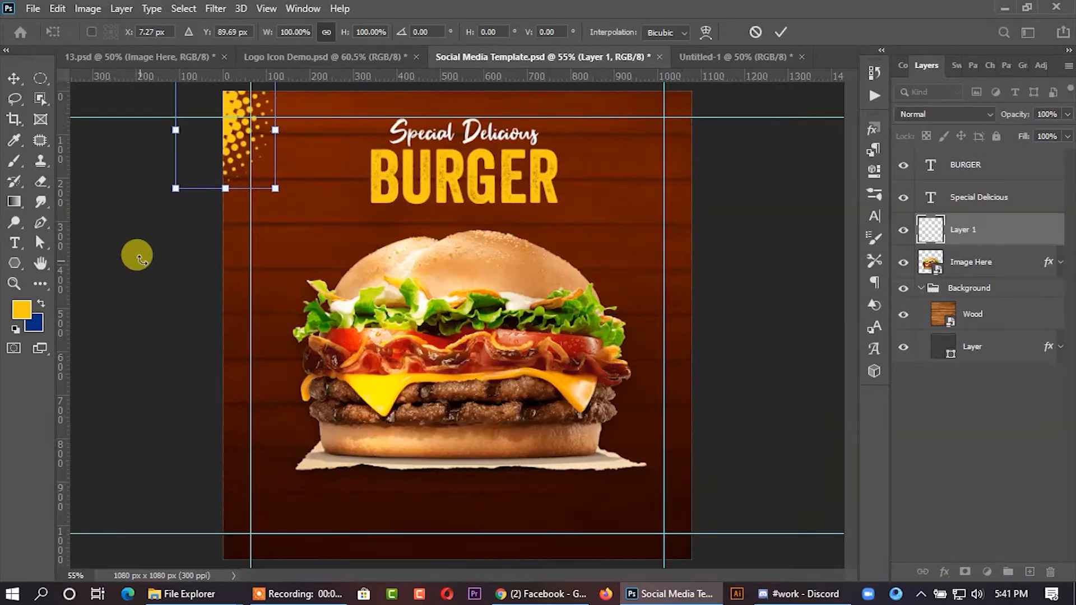
click(14, 79)
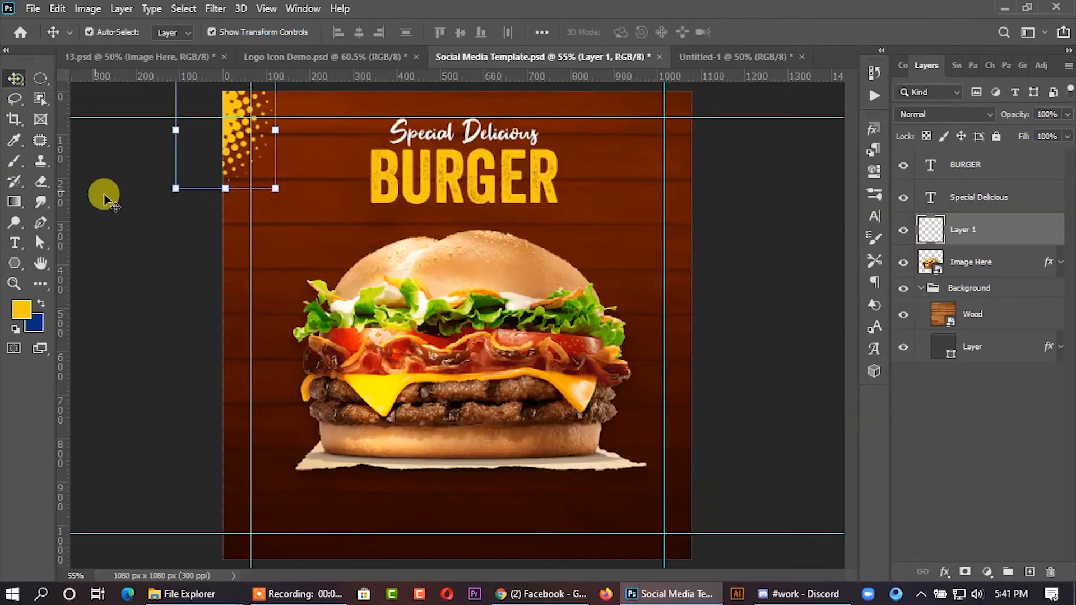
click(103, 192)
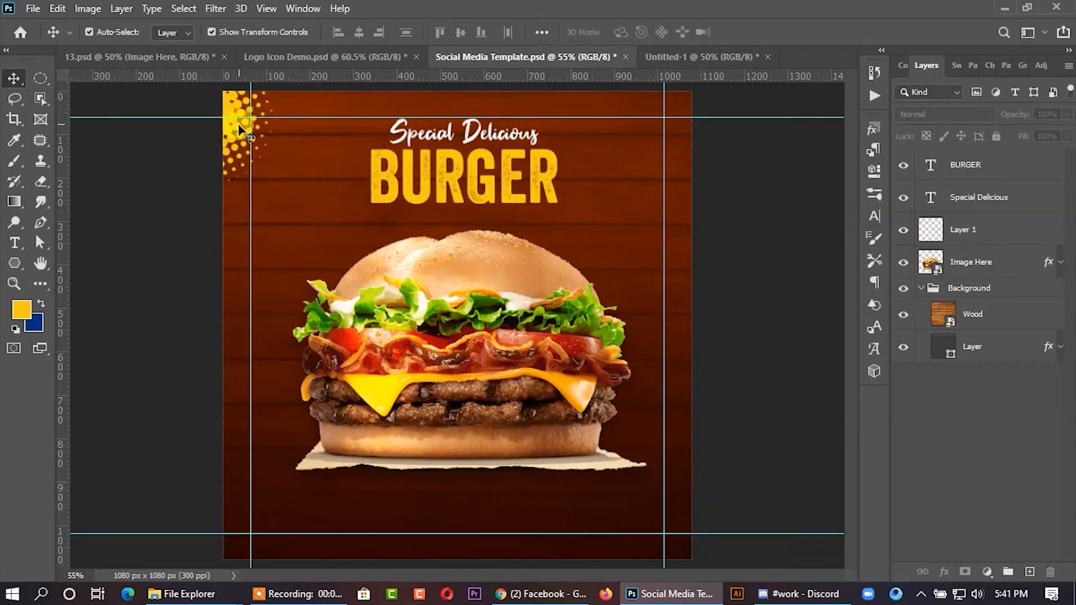
Duplicate the halftone to the canvas's upper-right corner and flip the copy horizontally.
drag(238, 127, 682, 126)
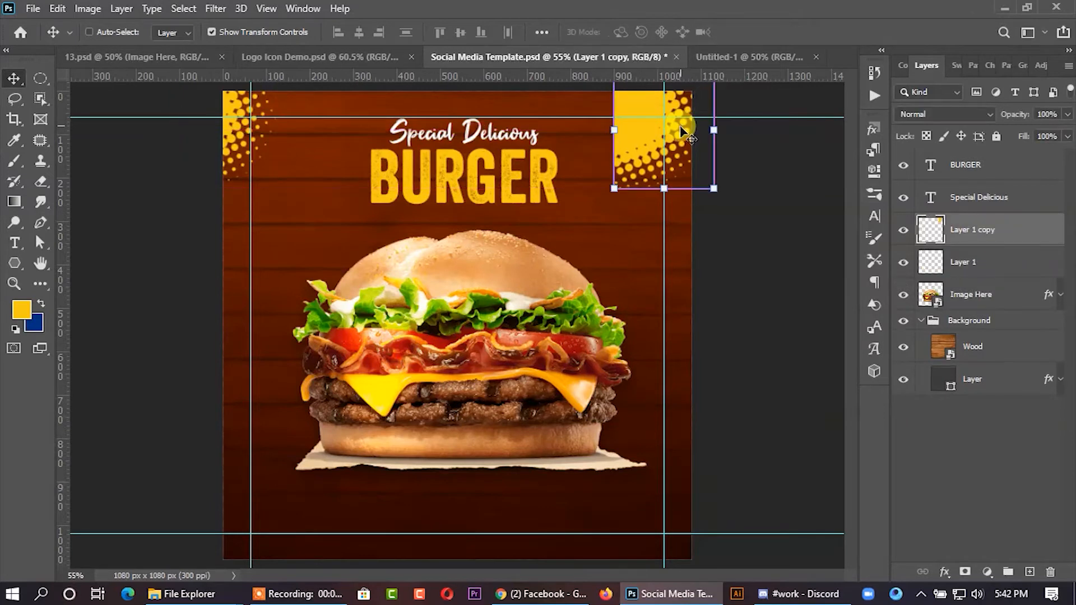
key(ctrl+t)
right_click(675, 130)
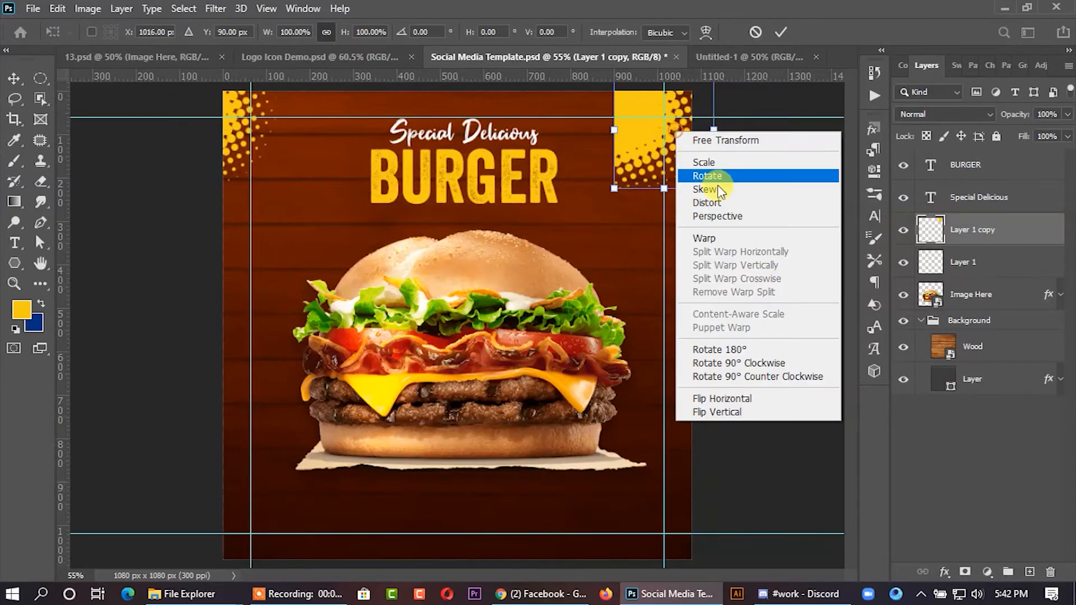
click(722, 398)
click(775, 32)
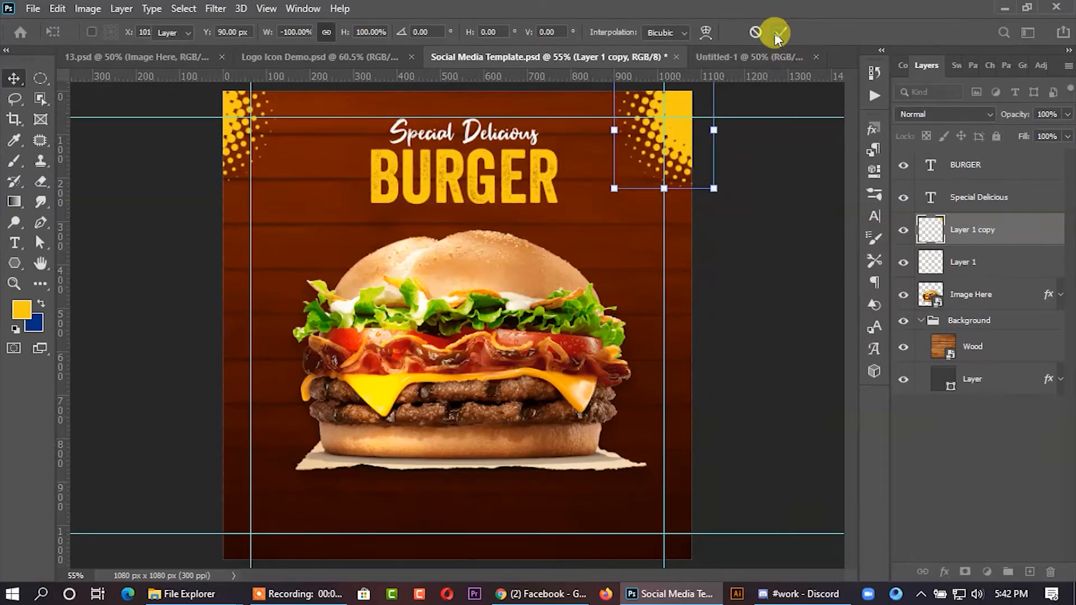
Nudge the flipped halftone copy past the canvas's right edge until it mirrors the one in the opposite corner.
key(Right)
key(Right)
key(Right)
key(Right)
key(Right)
key(Right)
key(Right)
key(Right)
key(Right)
key(Right)
key(Right)
key(Right)
key(Right)
key(Right)
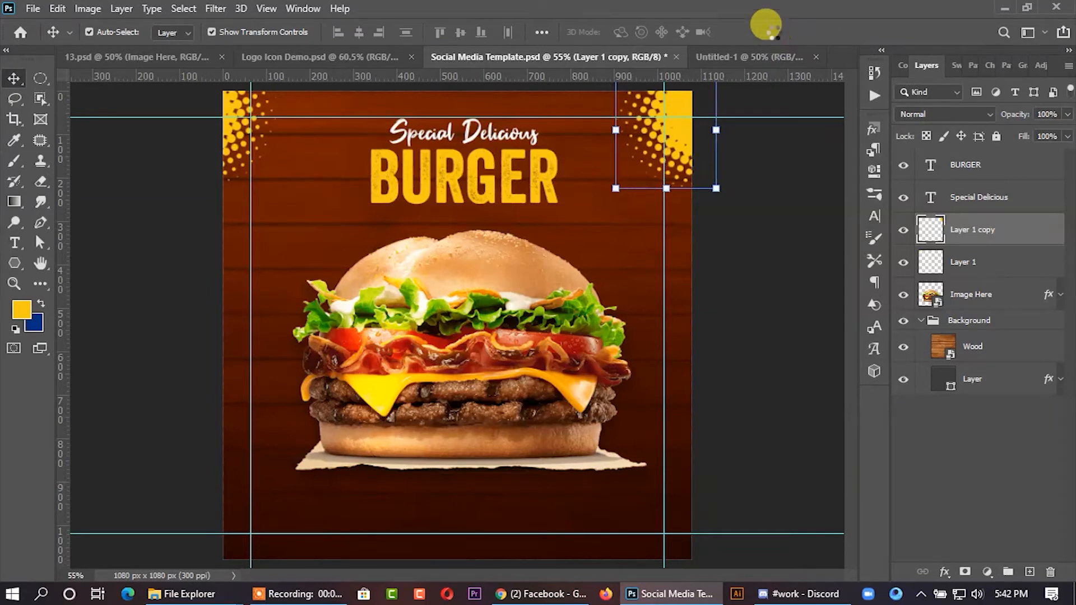
key(Right)
key(Right)
key(Right)
key(Right)
key(Right)
key(Right)
key(Right)
key(Right)
key(Right)
key(Right)
key(Right)
key(Right)
key(Right)
key(Right)
key(Right)
key(Right)
key(Right)
key(Right)
key(Right)
key(Right)
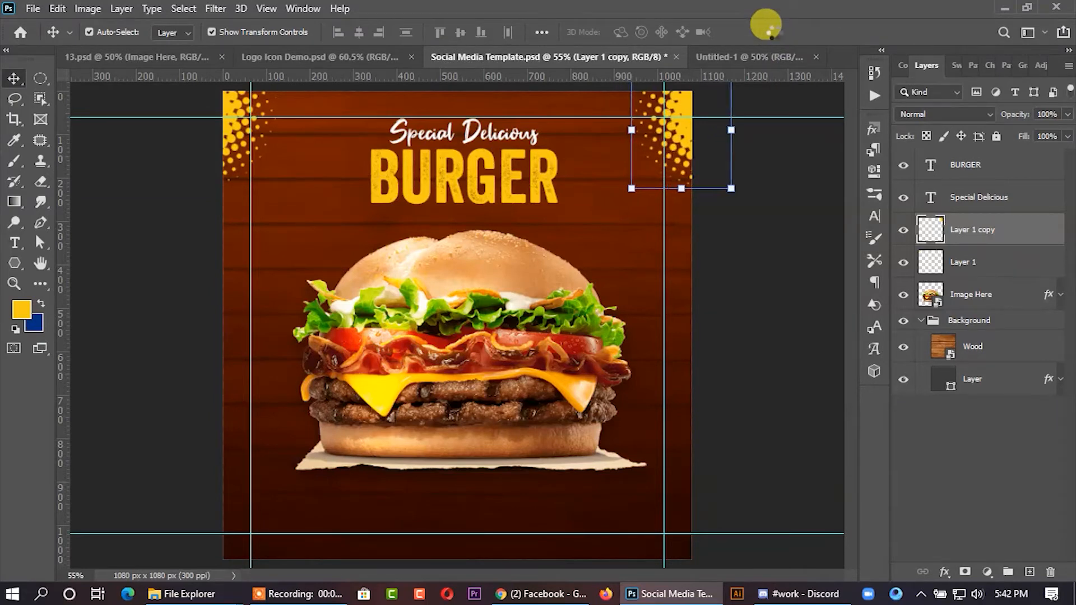
key(Right)
key(Right)
key(Right)
key(Right)
key(Right)
key(Right)
key(Right)
key(Right)
key(Right)
key(Right)
key(Right)
key(Right)
key(Right)
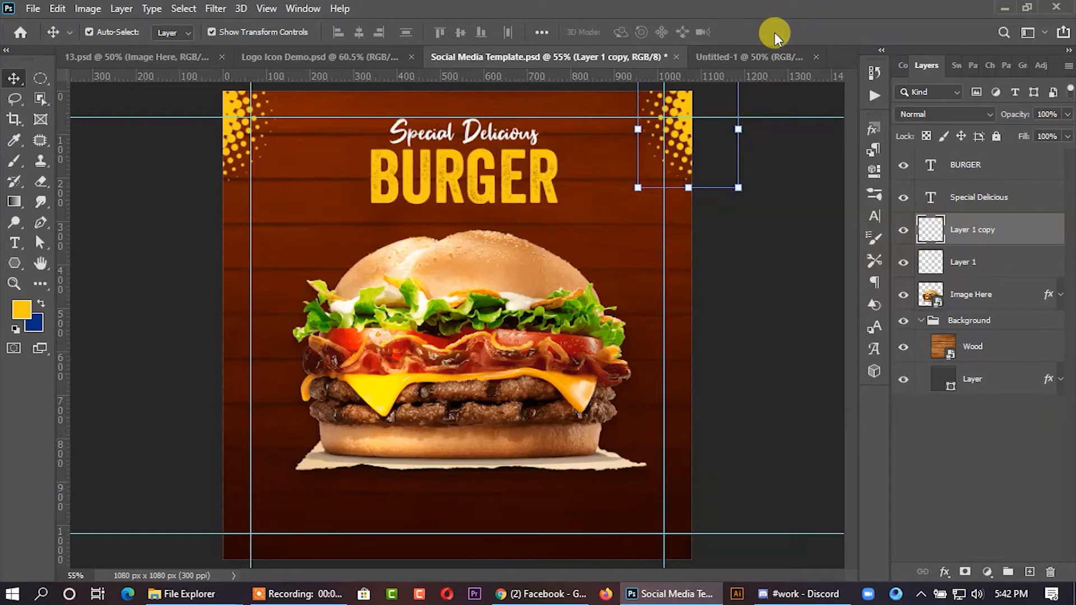
key(Left)
key(Left)
key(Left)
key(Left)
key(Left)
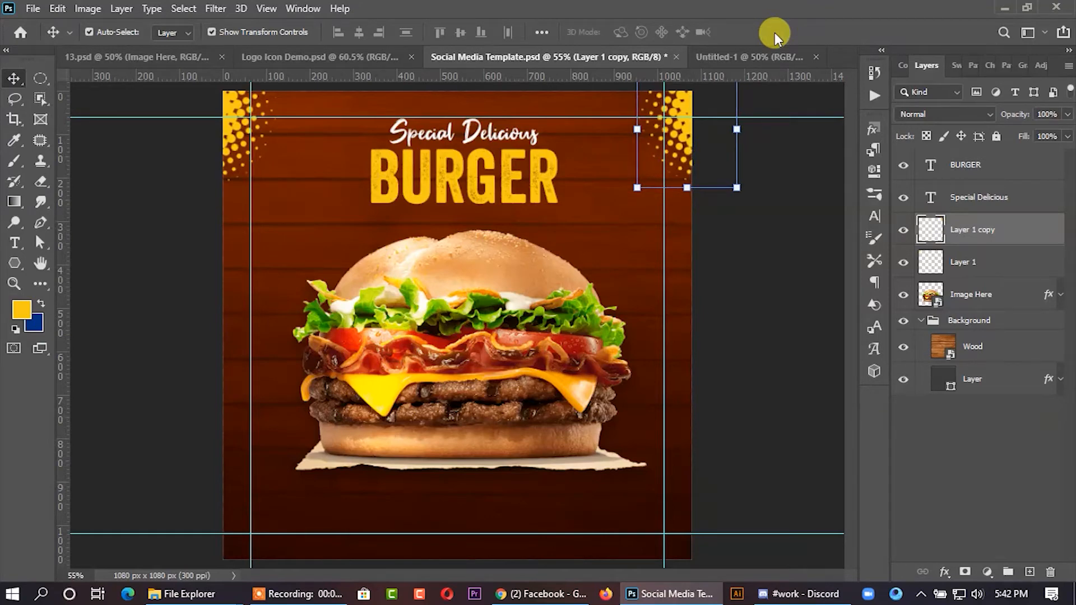
click(800, 240)
Bring the Order Now button group from Logo Icon Demo.psd into the template and place it at the canvas's lower-left corner.
scroll(625, 264, down, 2)
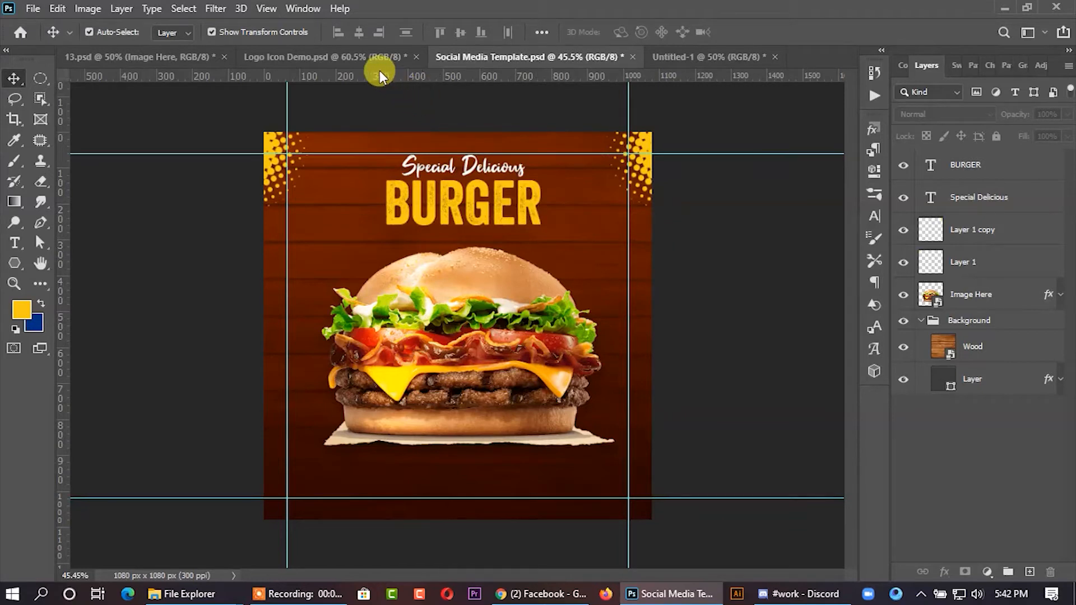
click(369, 61)
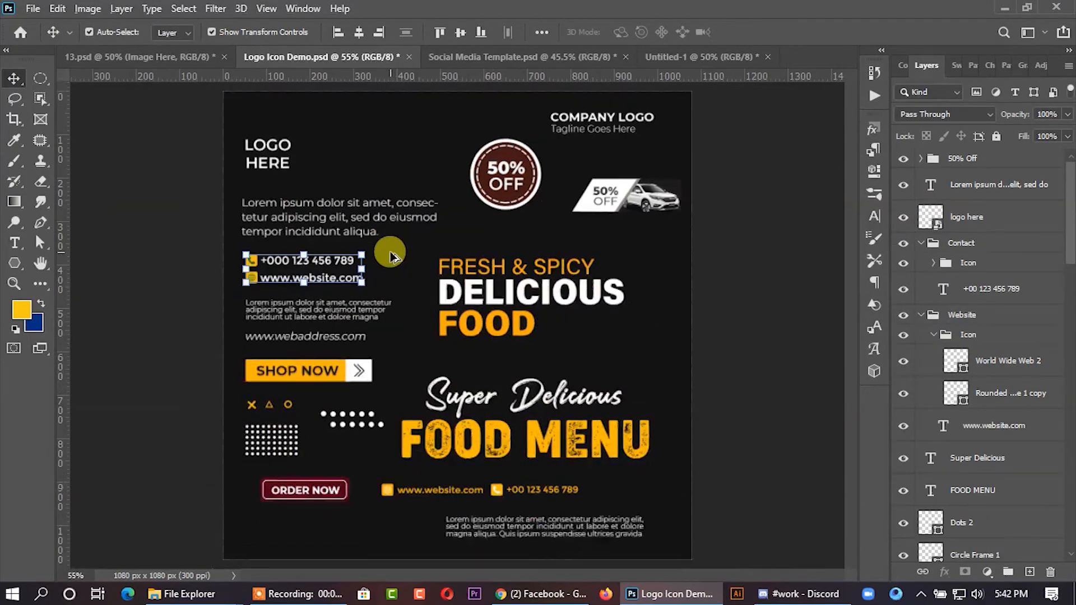
click(313, 485)
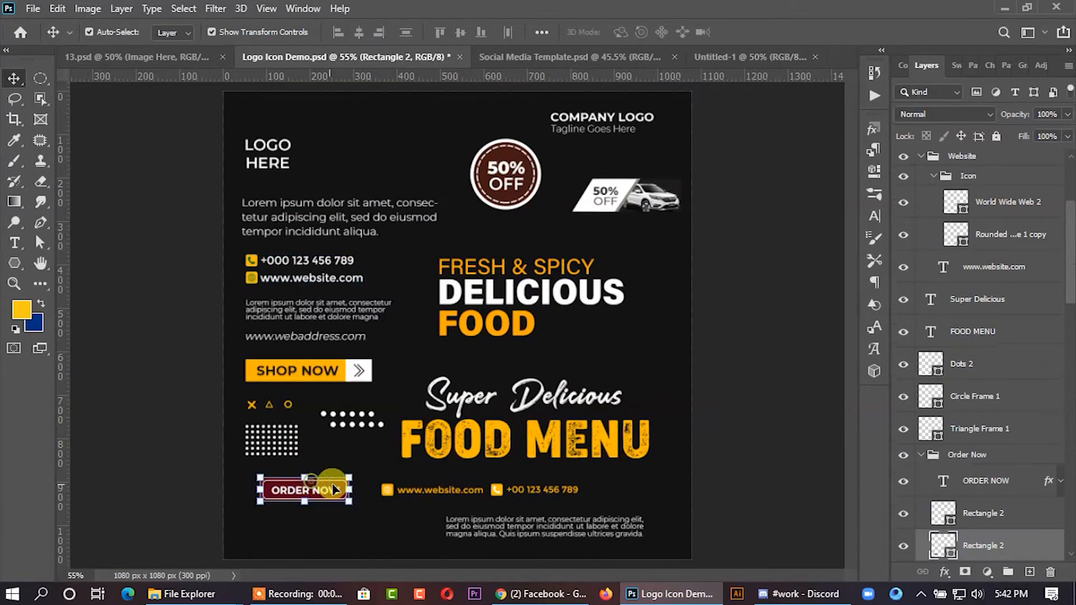
click(958, 461)
scroll(953, 474, down, 3)
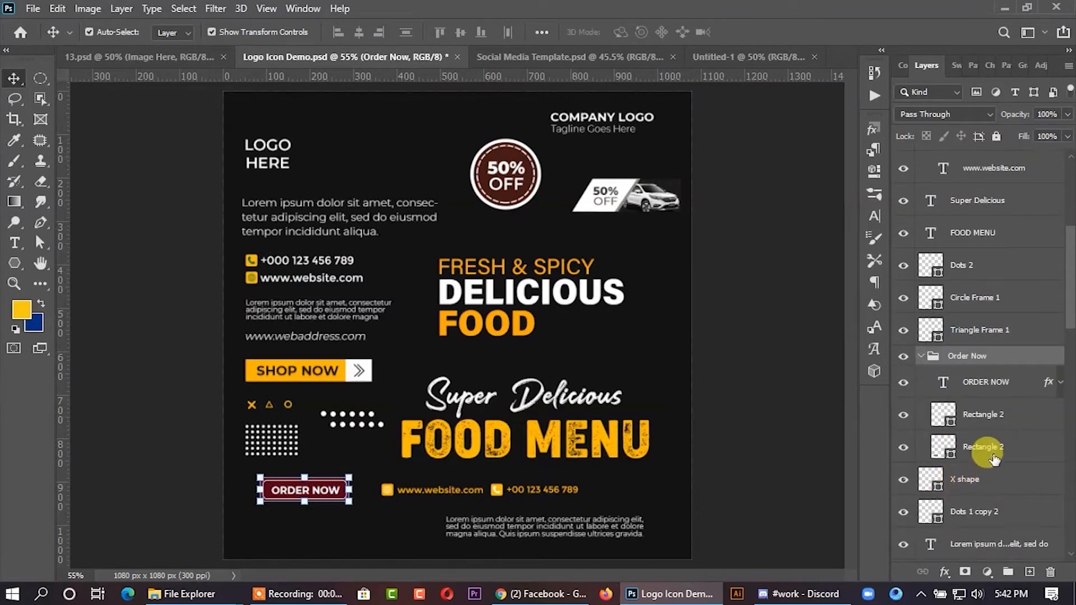
shift+click(978, 447)
drag(335, 478, 351, 409)
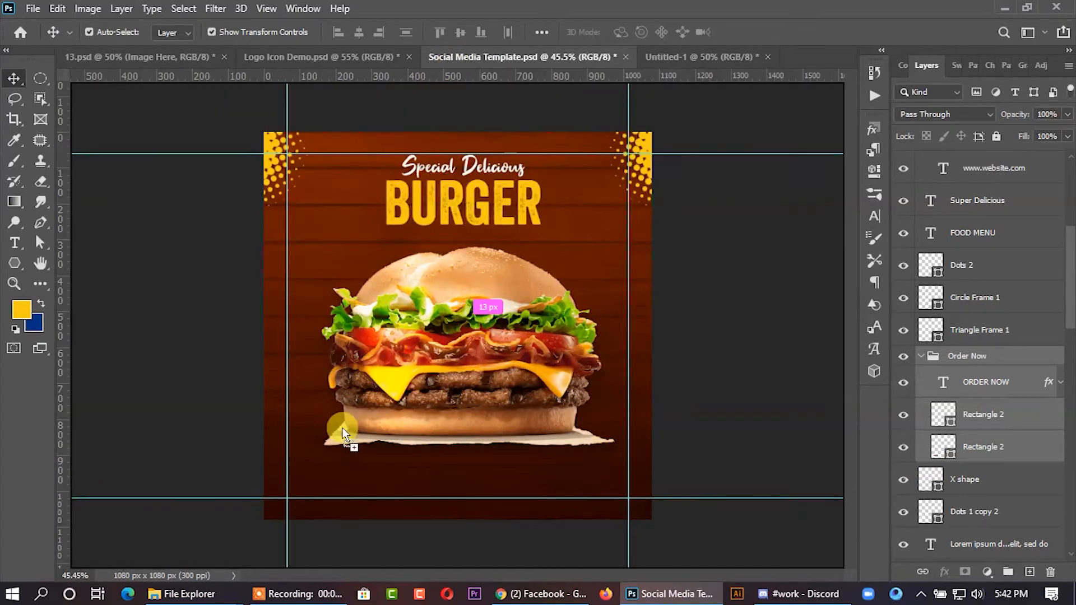
drag(315, 487, 314, 488)
scroll(288, 490, up, 3)
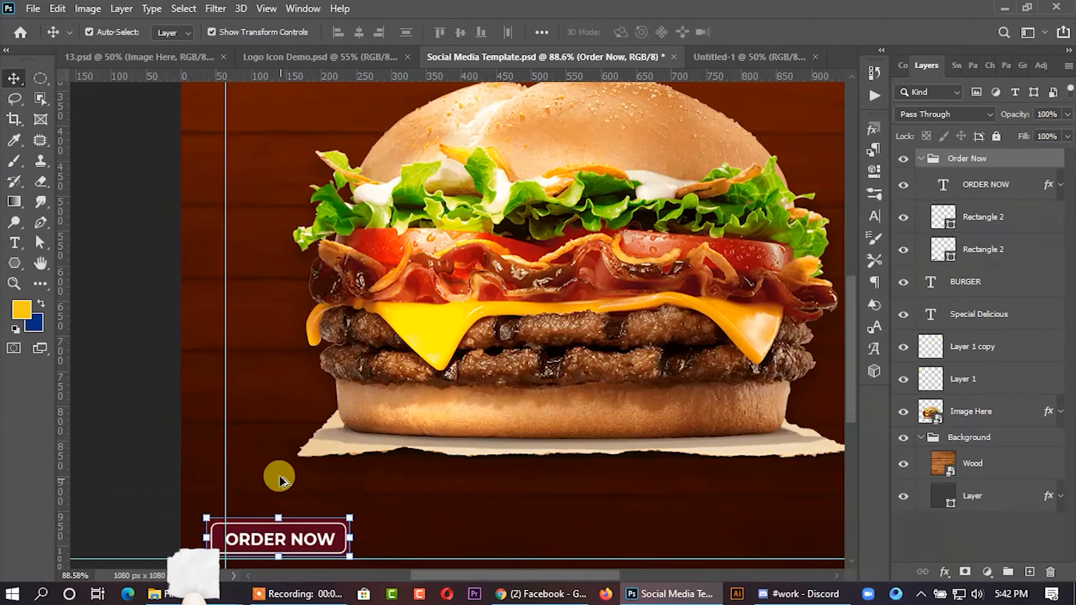
scroll(359, 440, down, 3)
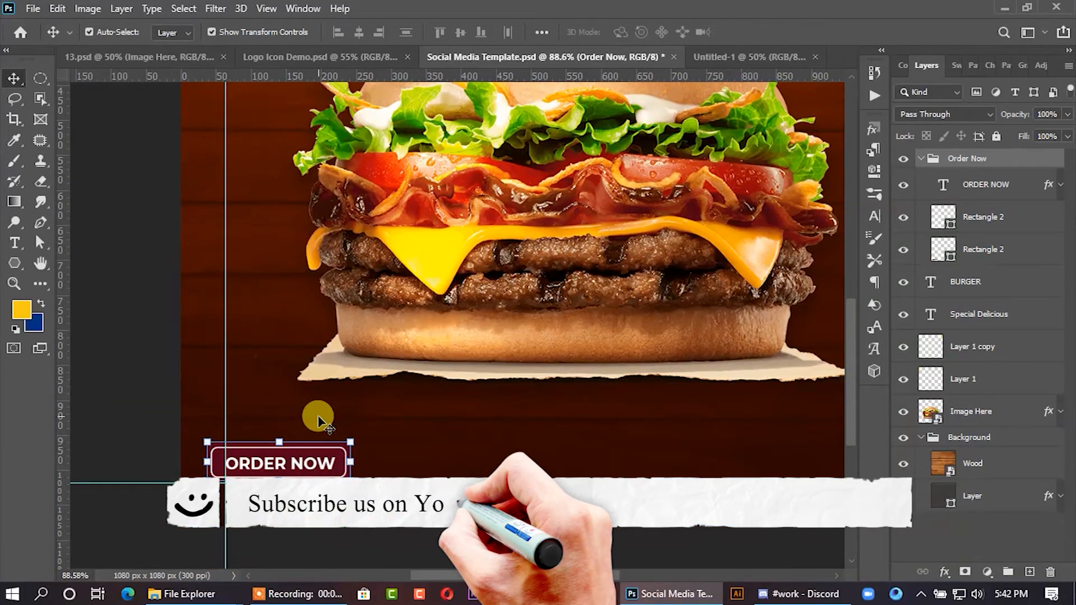
Nudge the Order Now group until its edges sit just inside the canvas's lower-left guide corner, and deselect it.
key(Right)
key(Right)
key(Right)
key(Right)
key(Right)
key(Right)
key(Right)
key(Right)
key(Right)
key(Right)
key(Right)
key(Right)
key(Right)
key(Right)
key(Right)
key(Right)
key(Right)
key(Right)
key(Right)
key(Right)
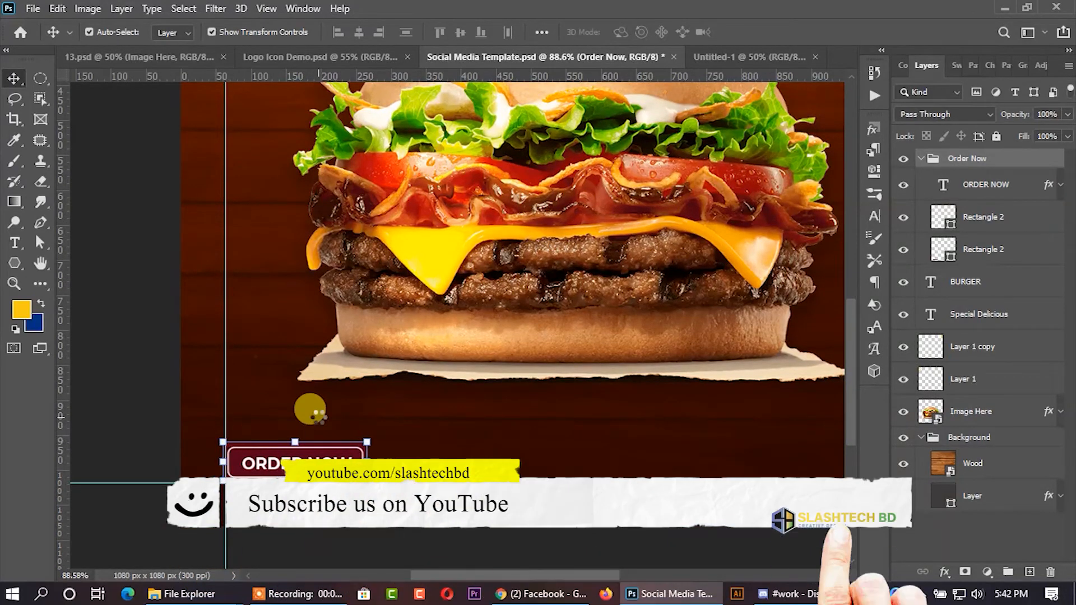
key(Up)
key(Up)
key(Up)
key(Up)
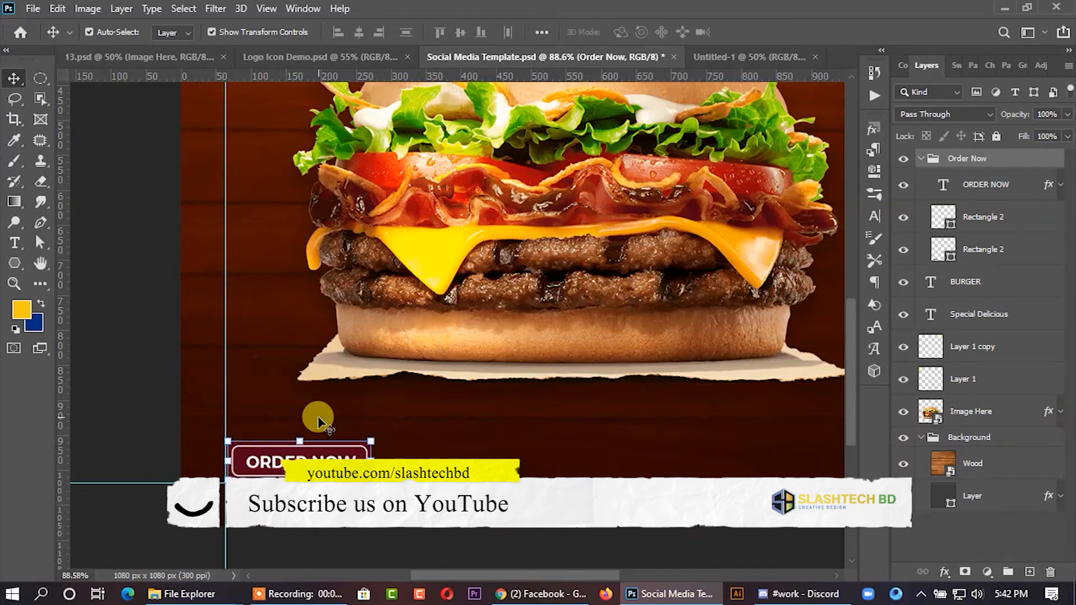
key(Left)
key(Left)
key(Left)
key(Left)
key(Left)
key(Left)
key(Down)
key(Down)
key(Down)
key(Down)
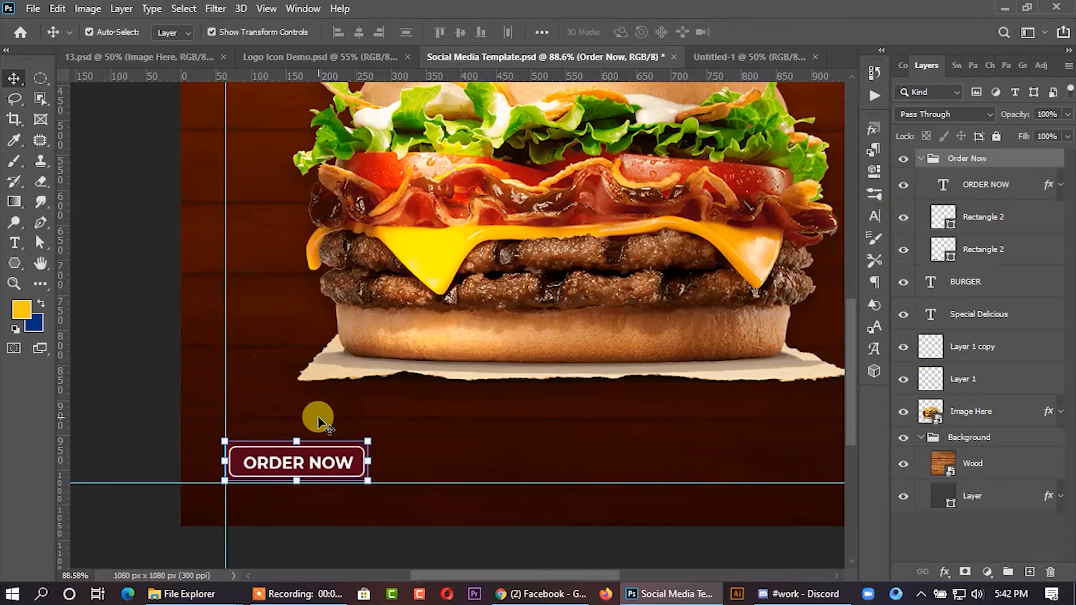
key(Right)
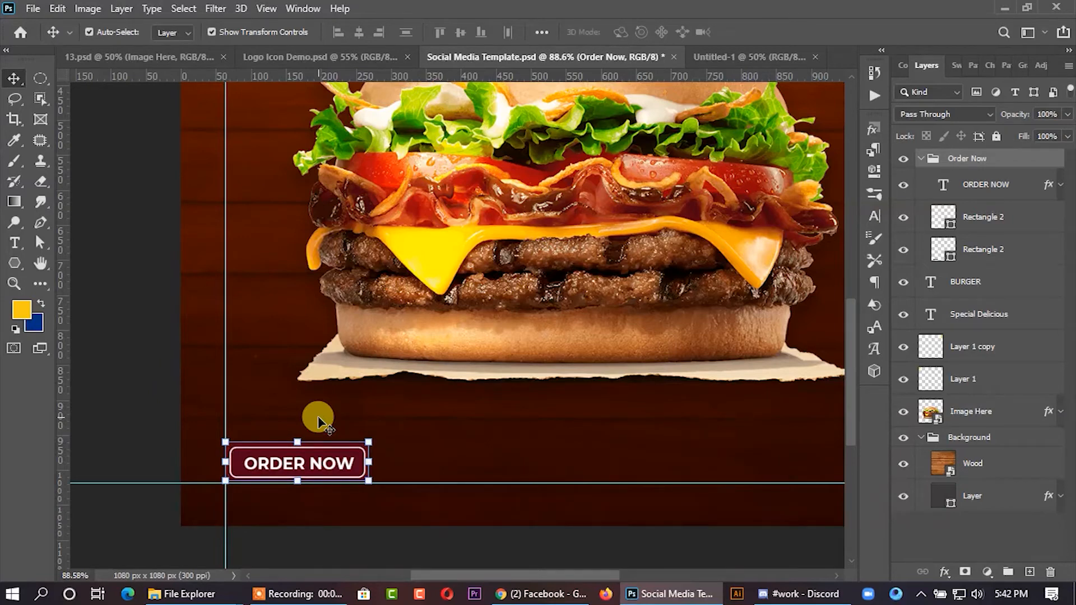
key(Right)
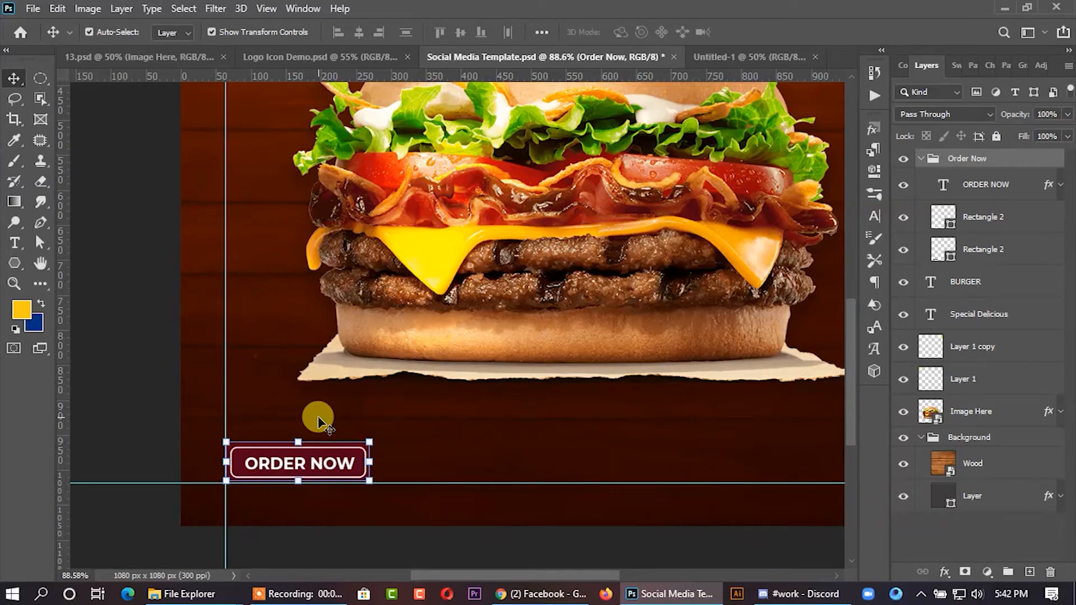
key(Down)
key(Up)
key(Up)
key(Up)
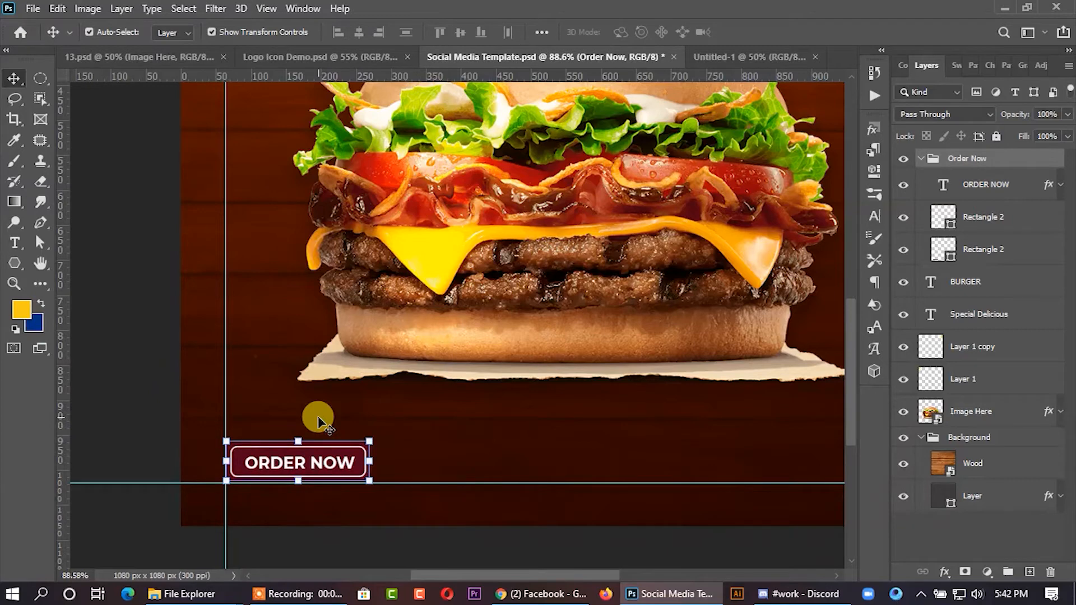
click(131, 368)
Bring the Website and Phone contact groups with icons from Logo Icon Demo.psd into the template's lower-right corner.
scroll(135, 358, down, 2)
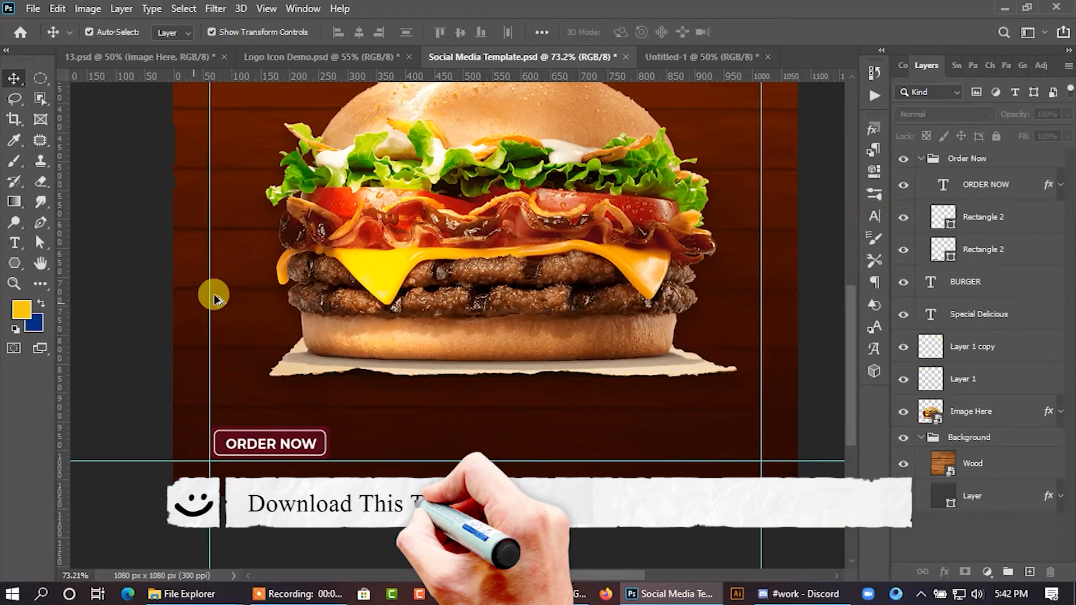
click(323, 60)
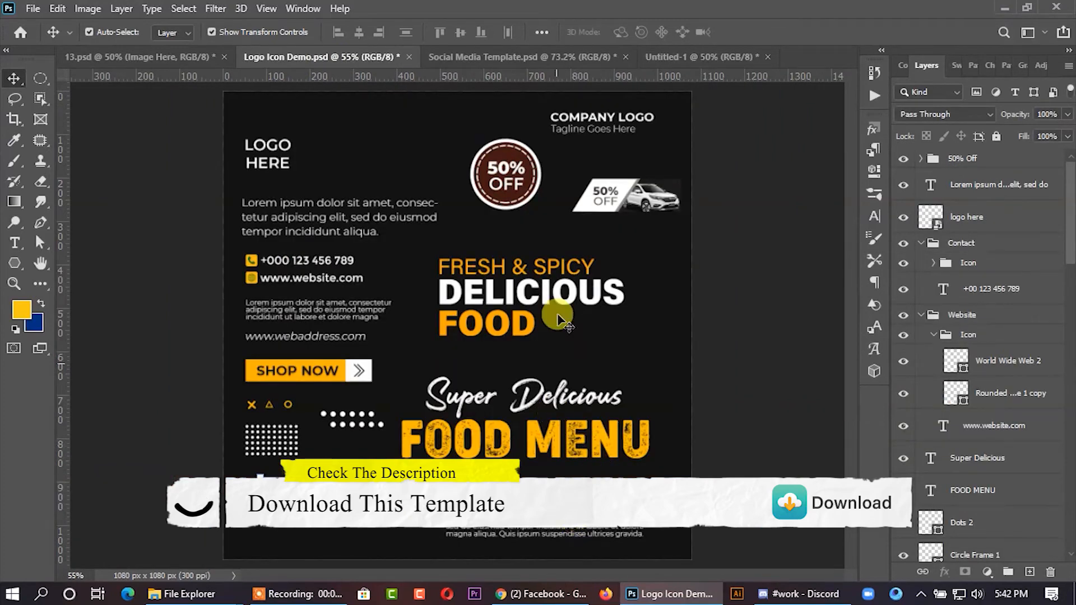
click(700, 55)
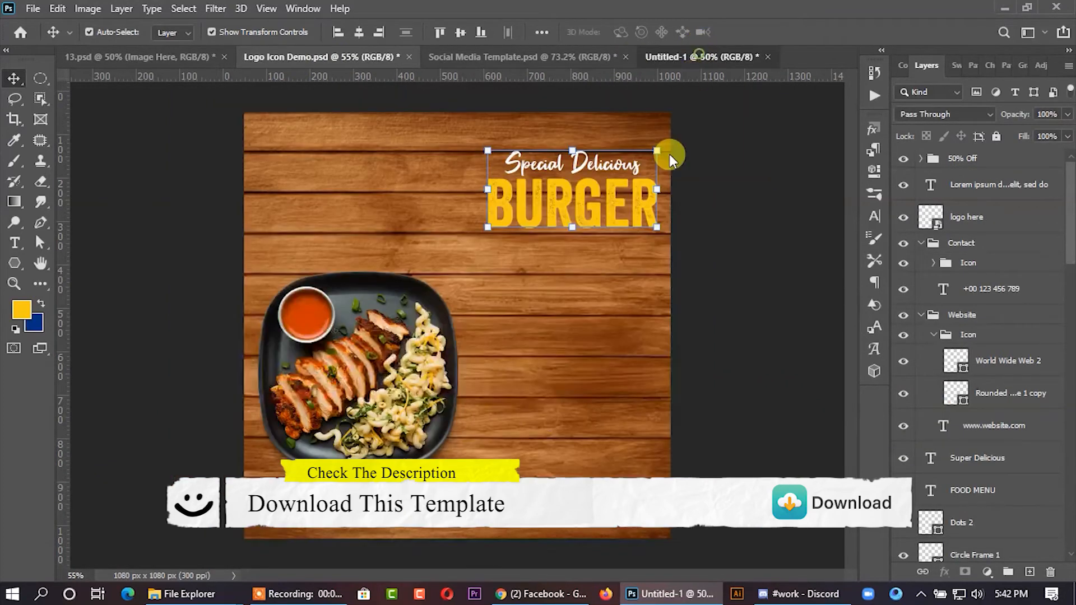
click(509, 59)
click(331, 61)
click(478, 522)
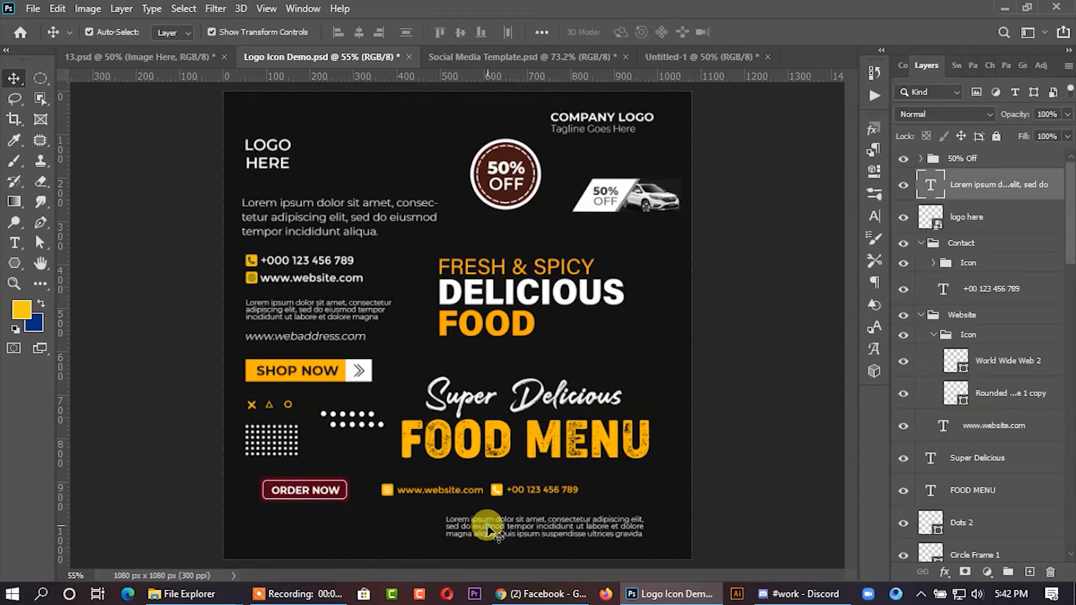
click(307, 259)
click(309, 262)
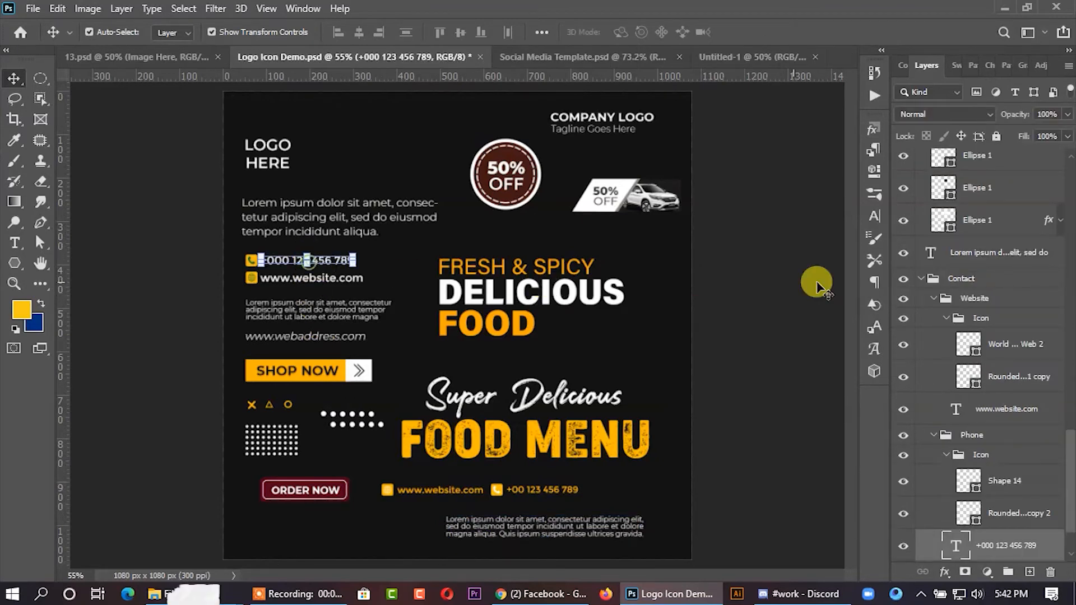
click(975, 436)
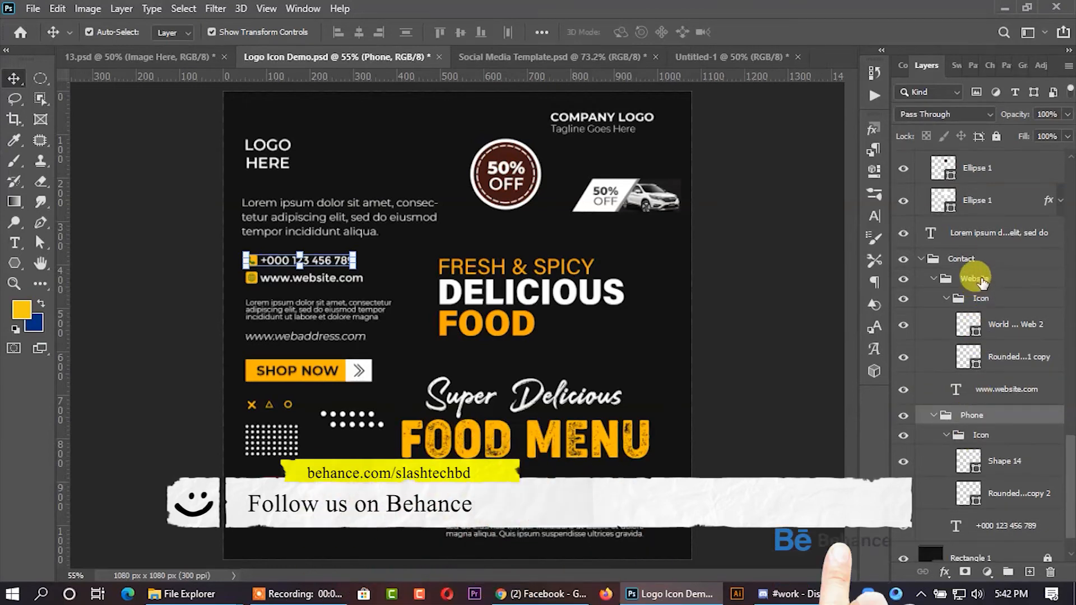
click(975, 279)
shift+click(1003, 526)
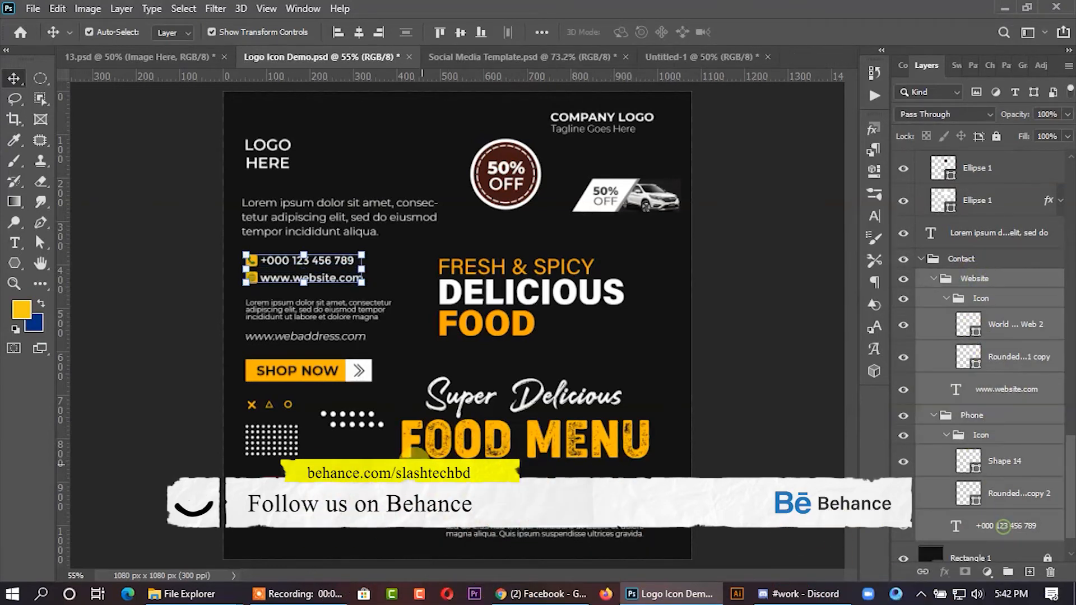
drag(325, 266, 550, 422)
drag(696, 516, 696, 515)
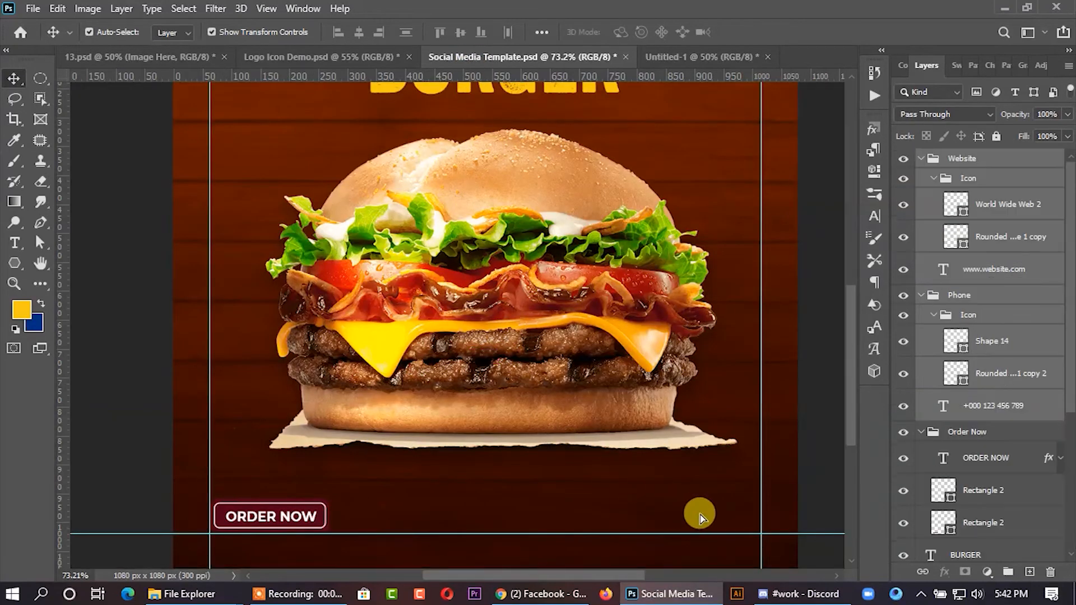
Nudge the Website and Phone contact groups until they line up with the canvas's lower and right-hand guides.
key(Left)
key(Left)
key(Left)
key(Left)
key(Left)
key(Left)
key(Left)
key(Left)
key(Left)
key(Left)
key(Left)
key(Left)
key(Left)
key(Left)
key(Left)
key(Left)
key(Left)
key(Left)
key(Left)
key(Left)
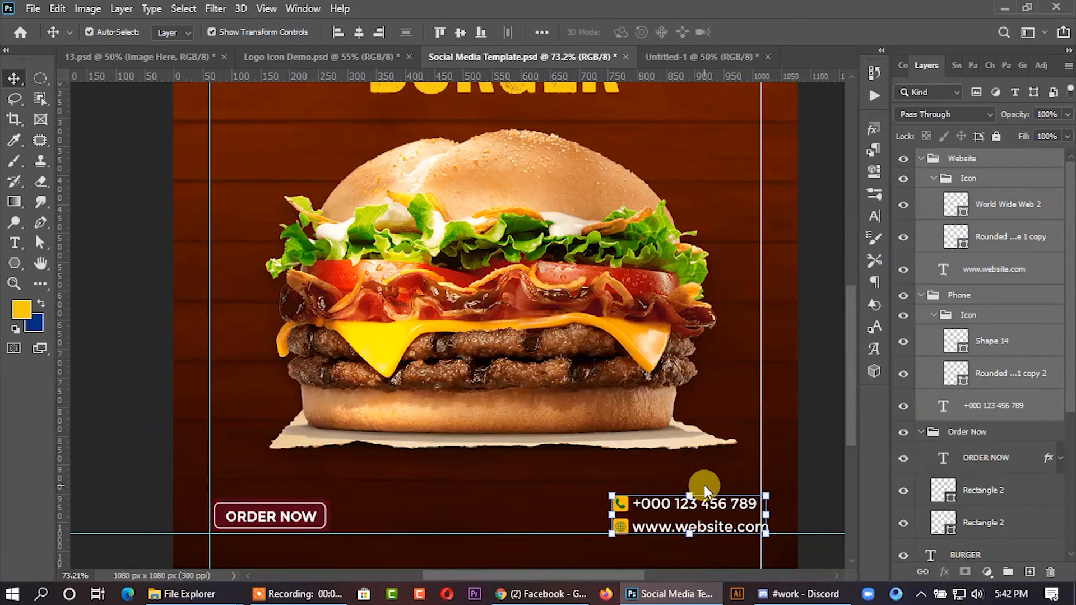
key(Up)
key(Up)
key(Right)
key(Right)
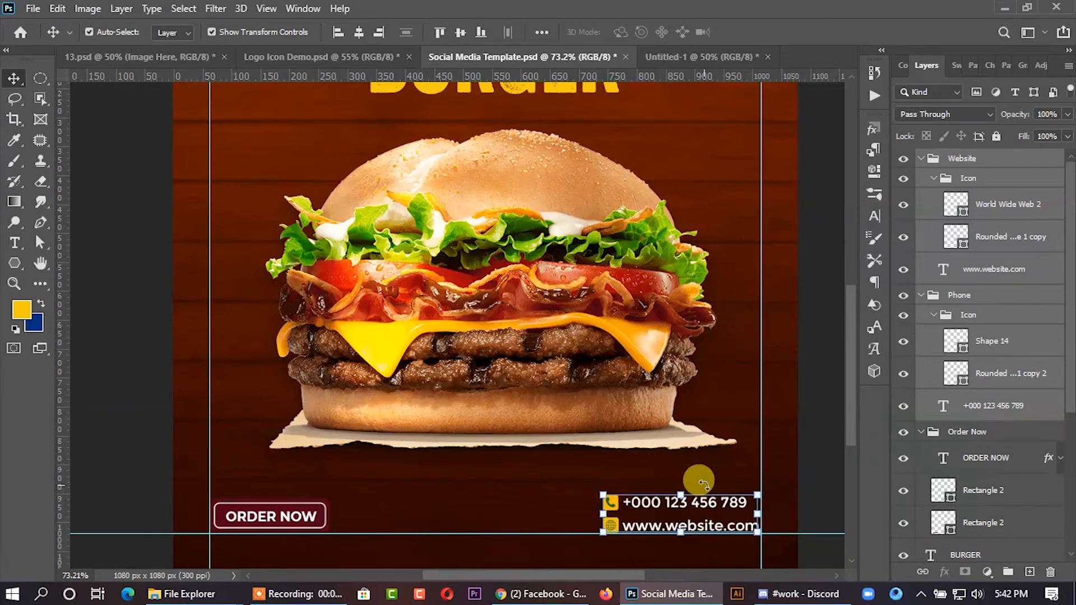
key(Right)
key(Right)
key(Right)
key(Right)
key(Right)
key(Right)
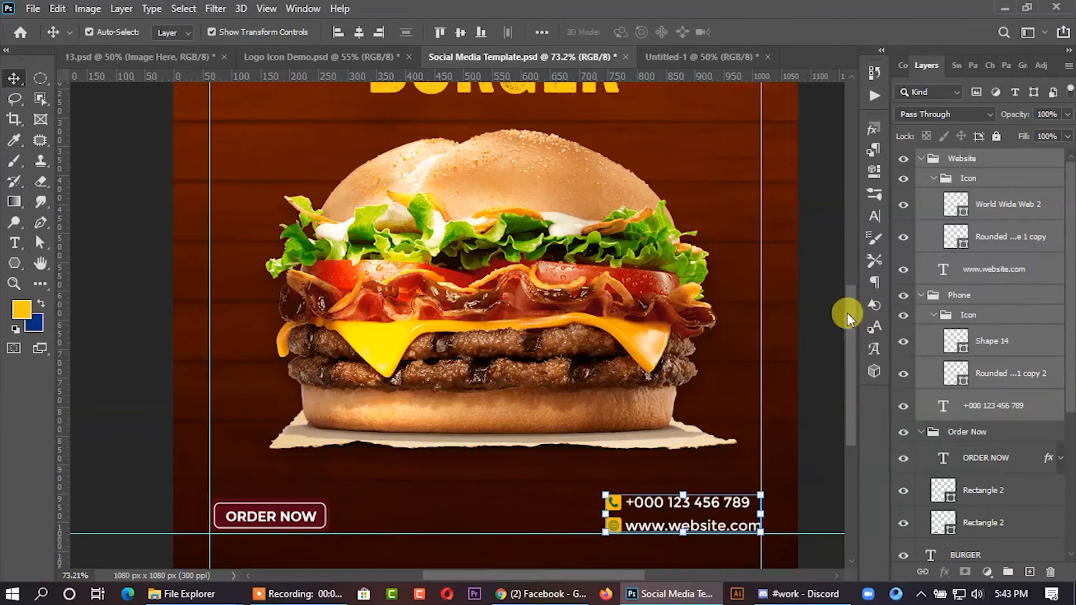
scroll(848, 313, down, 3)
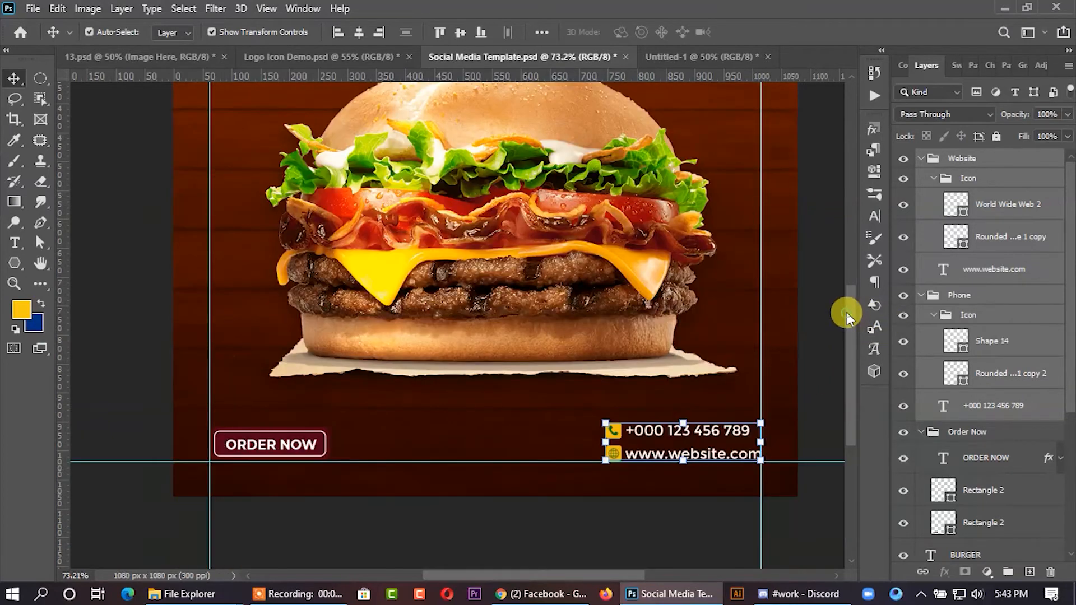
click(920, 296)
click(936, 179)
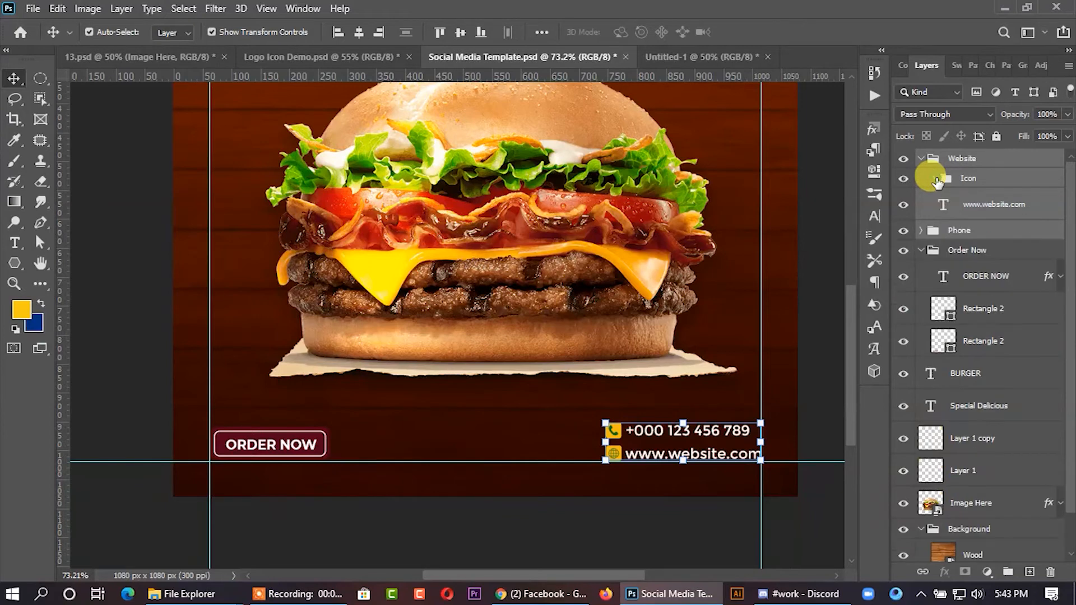
click(934, 179)
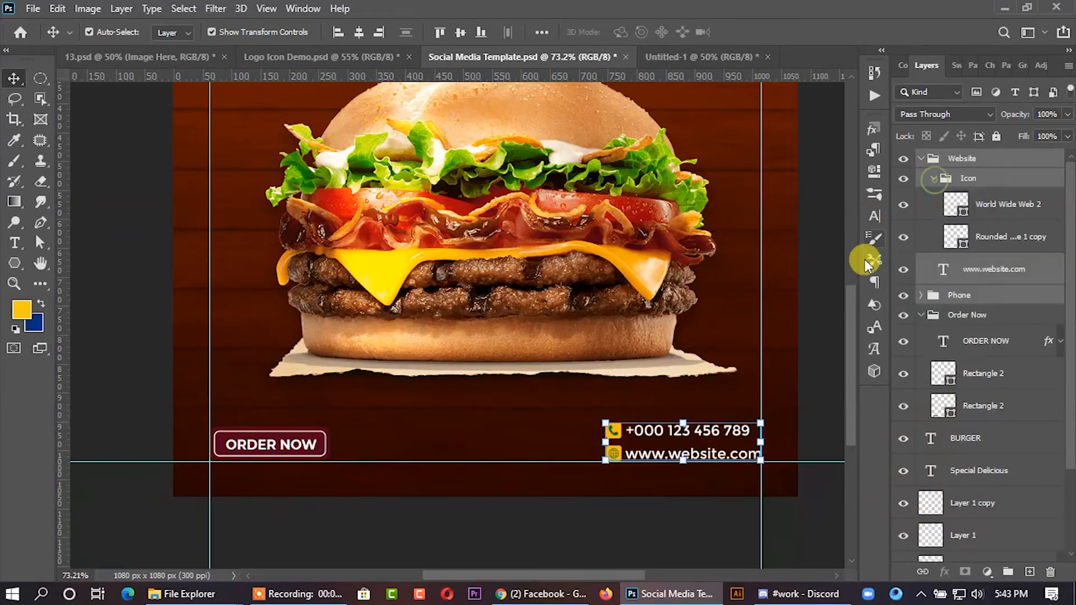
click(818, 306)
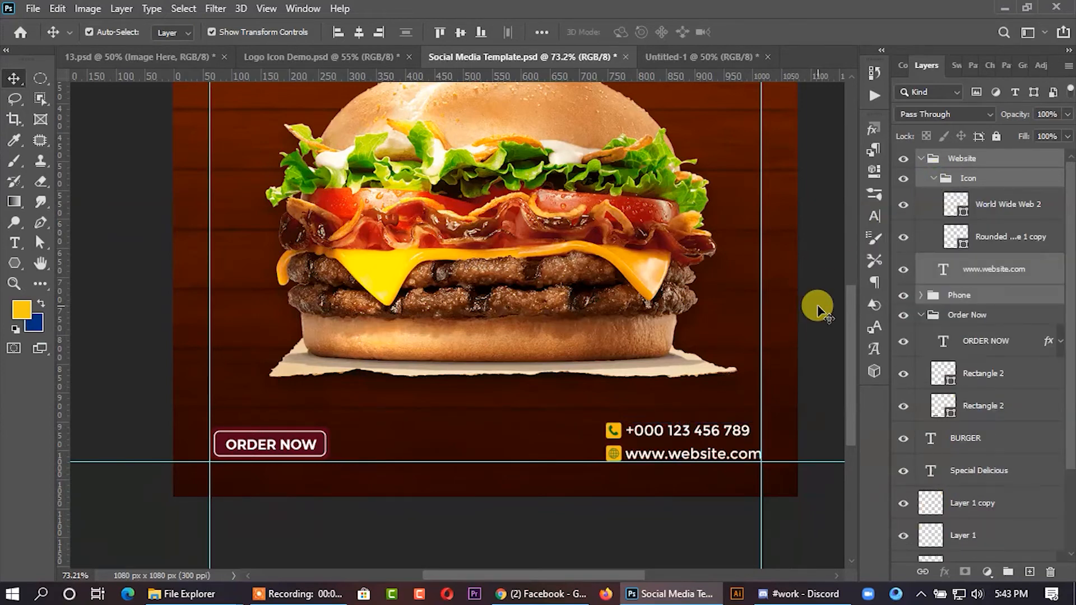
Recolor the phone icon's handset shape (Shape 14) to the dark brown 330900 sampled from the wood background.
click(616, 432)
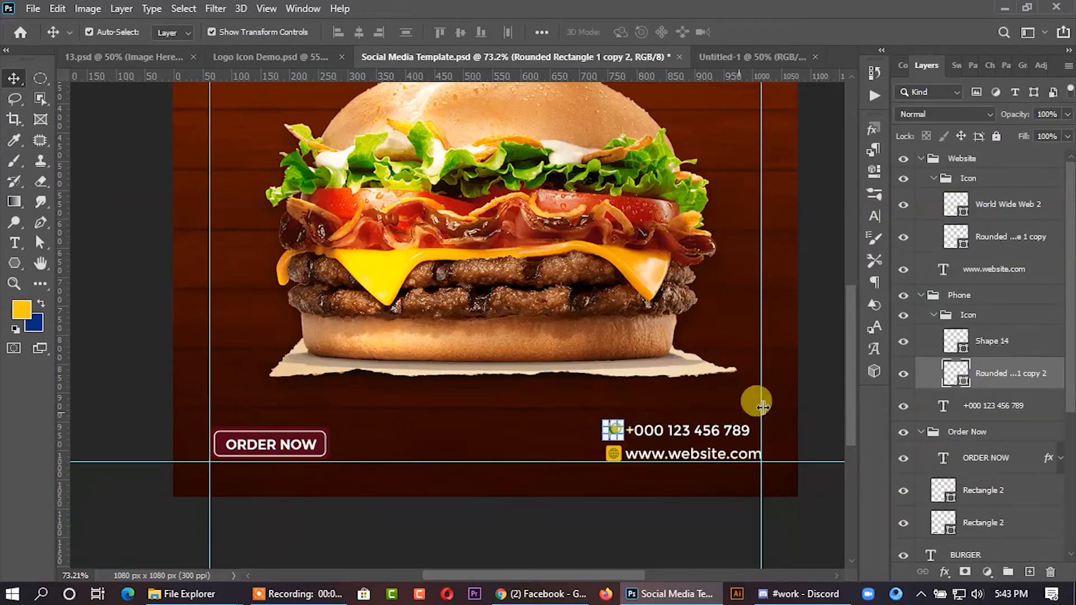
click(960, 348)
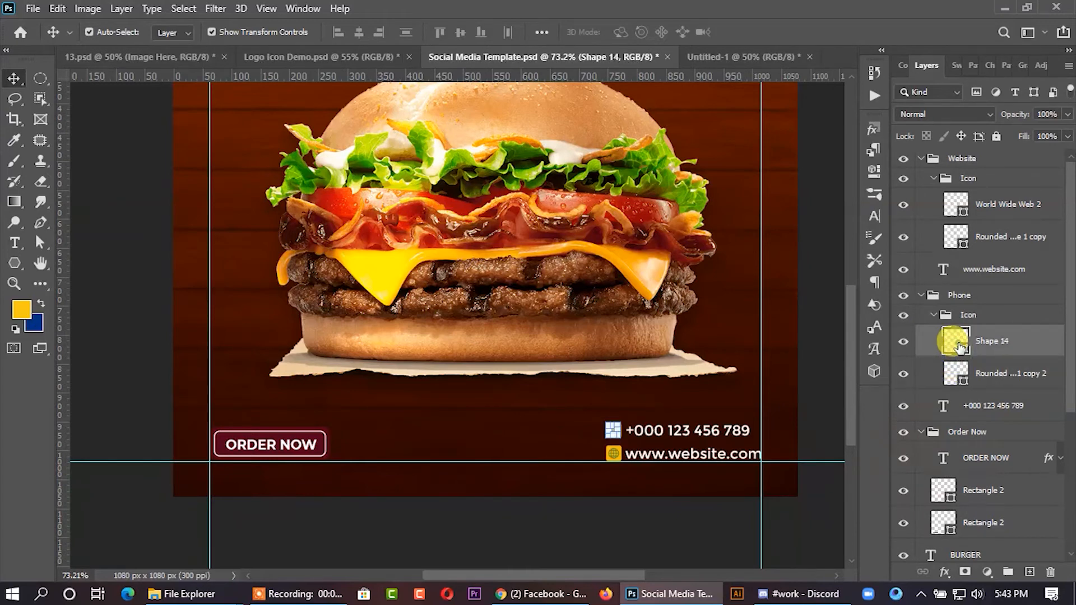
double_click(959, 349)
click(585, 425)
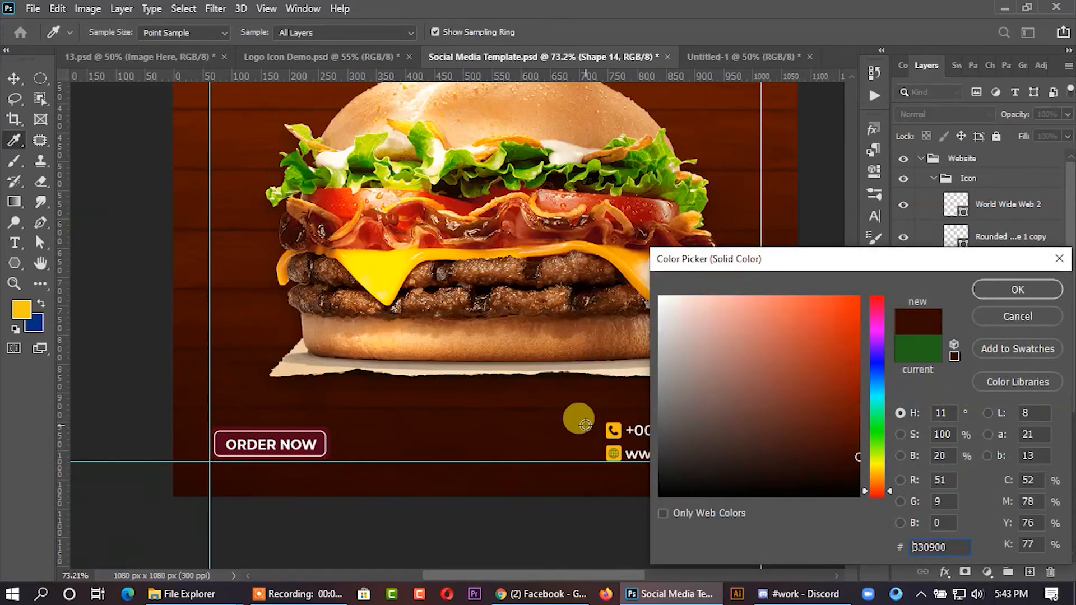
click(1008, 281)
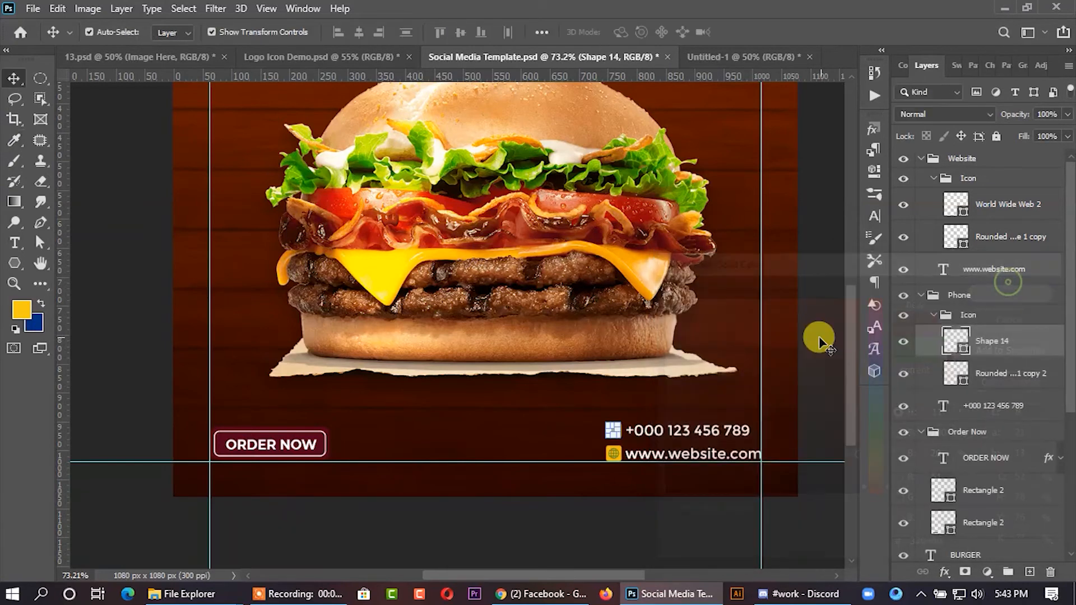
click(813, 338)
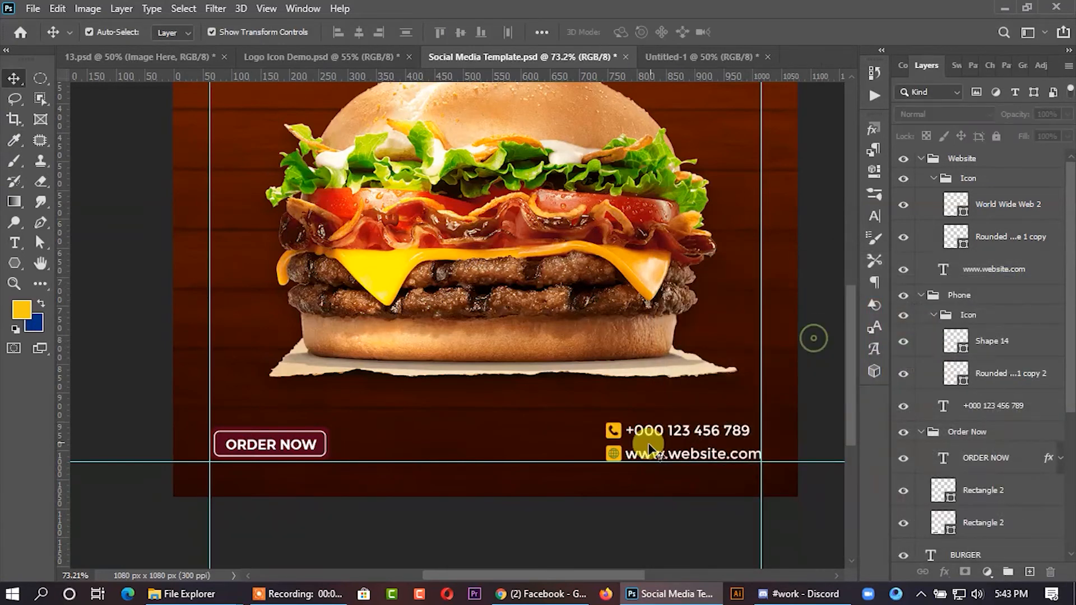
Recolor the website icon's globe shape (World Wide Web 2) to the dark brown 2f0800 sampled from the wood background.
click(613, 462)
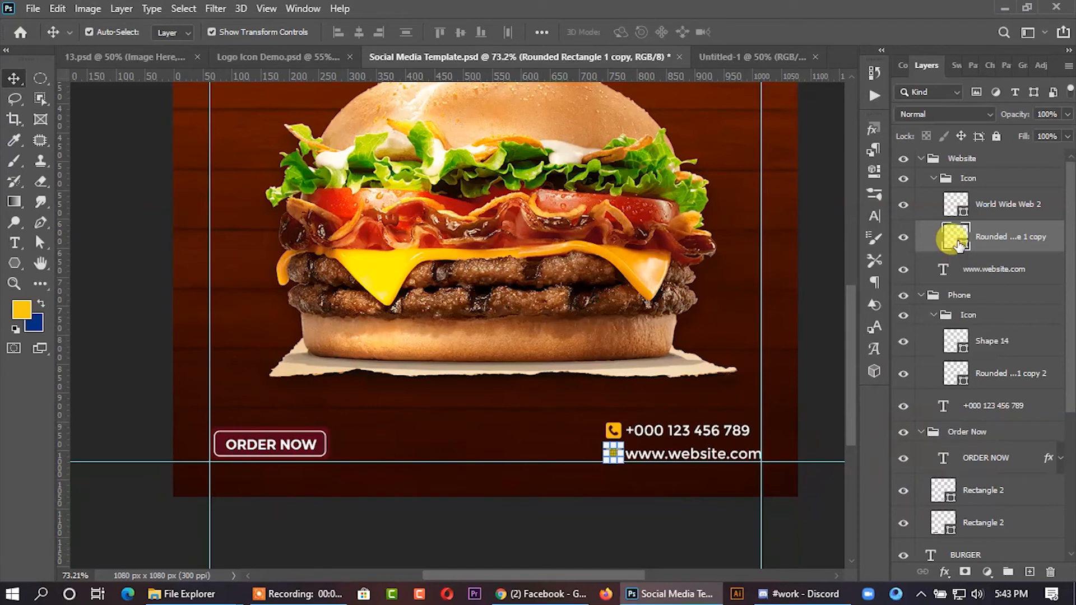
double_click(959, 216)
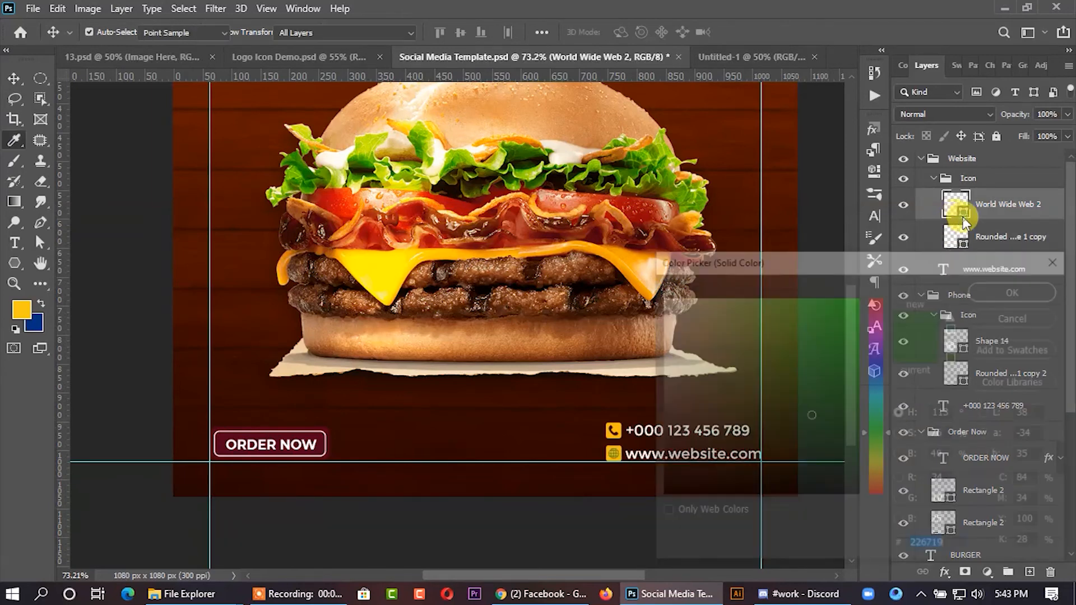
click(583, 452)
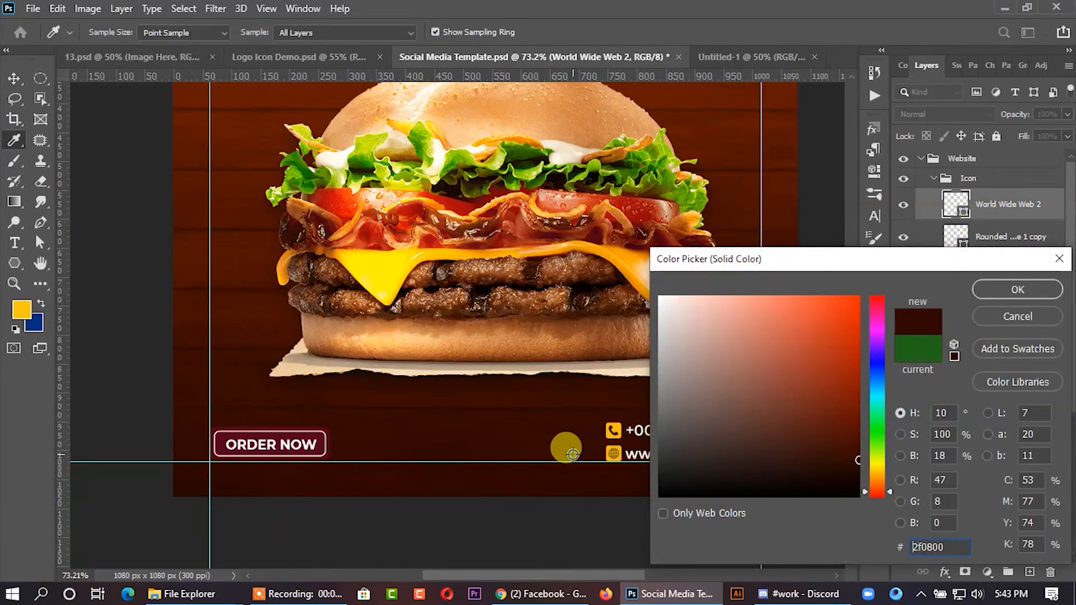
click(1018, 289)
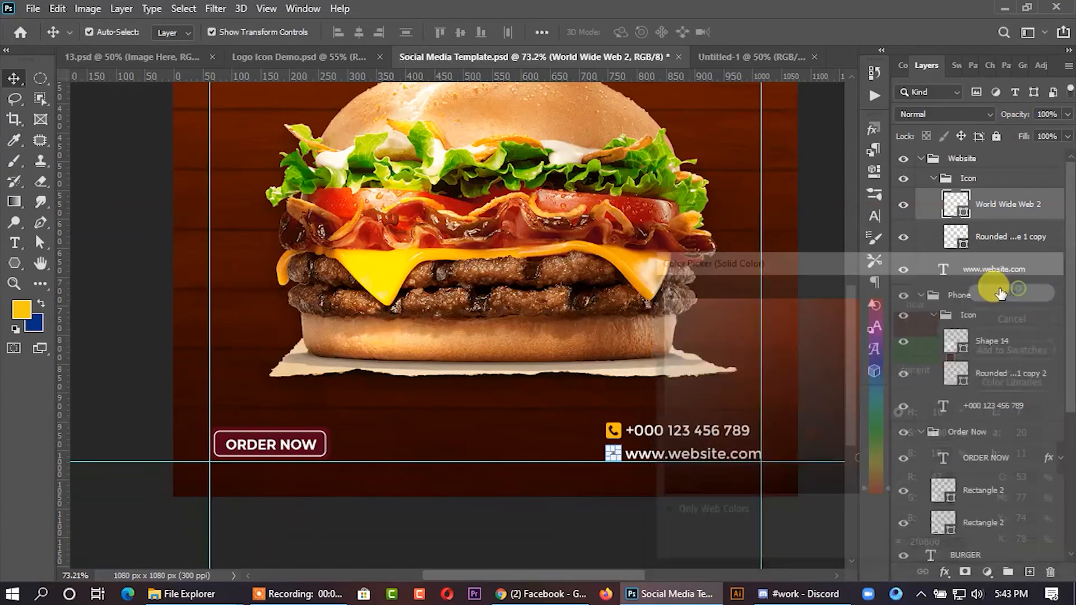
scroll(496, 361, down, 3)
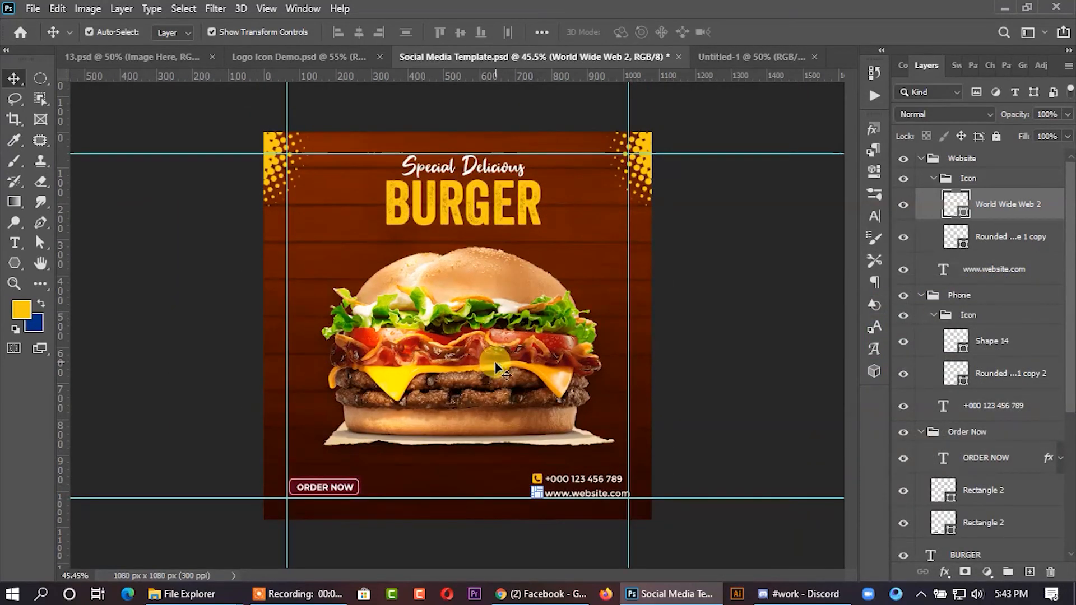
click(699, 403)
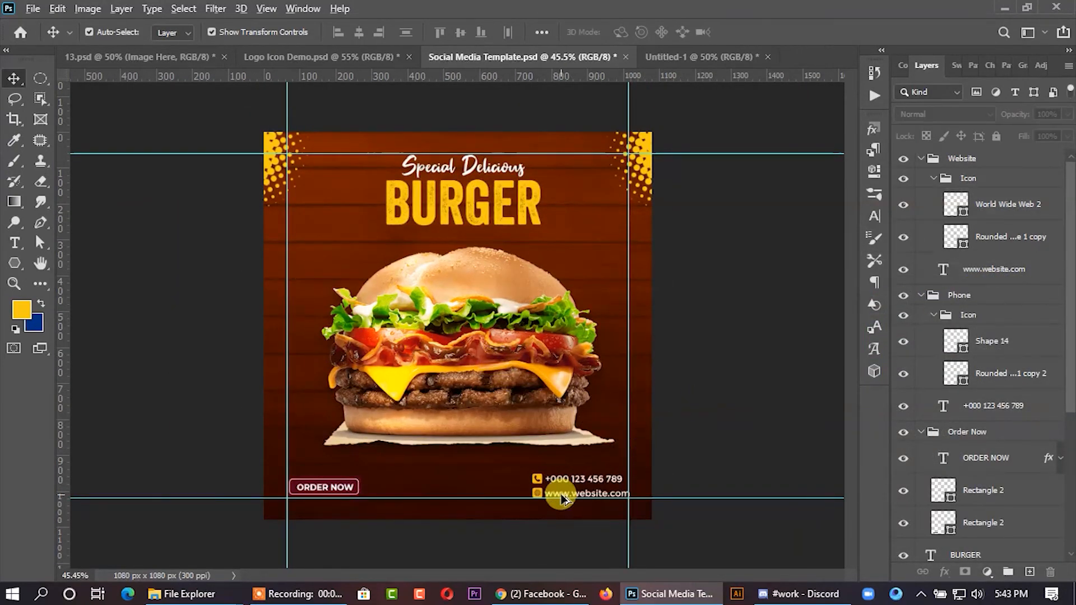
Recolor the Order Now button's background rectangle (the lower Rectangle 2) to the yellow e8b911 sampled from the BURGER headline.
scroll(560, 493, up, 3)
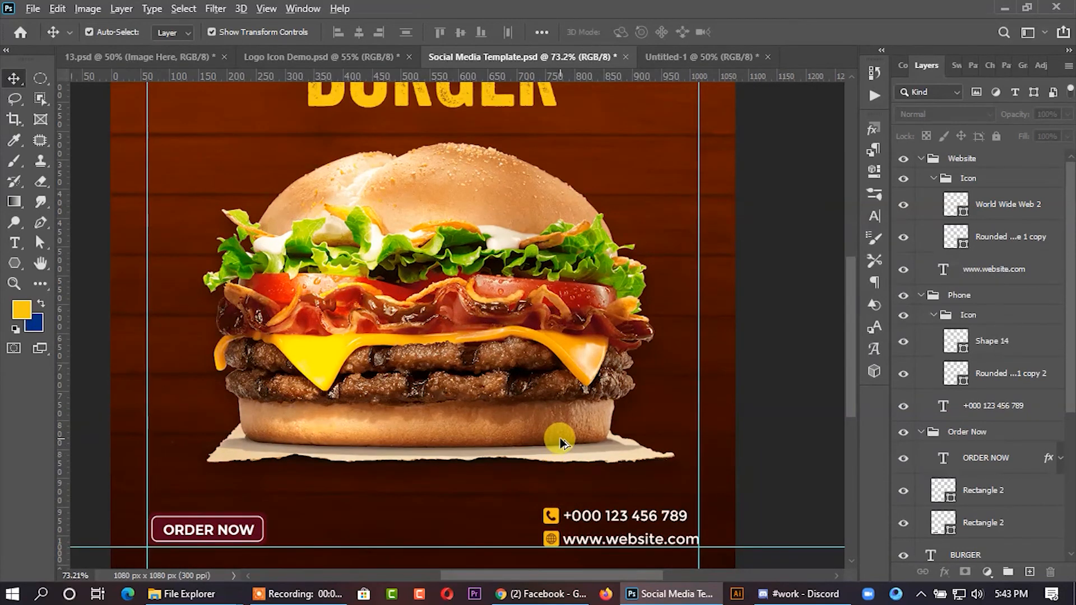
scroll(560, 439, down, 1)
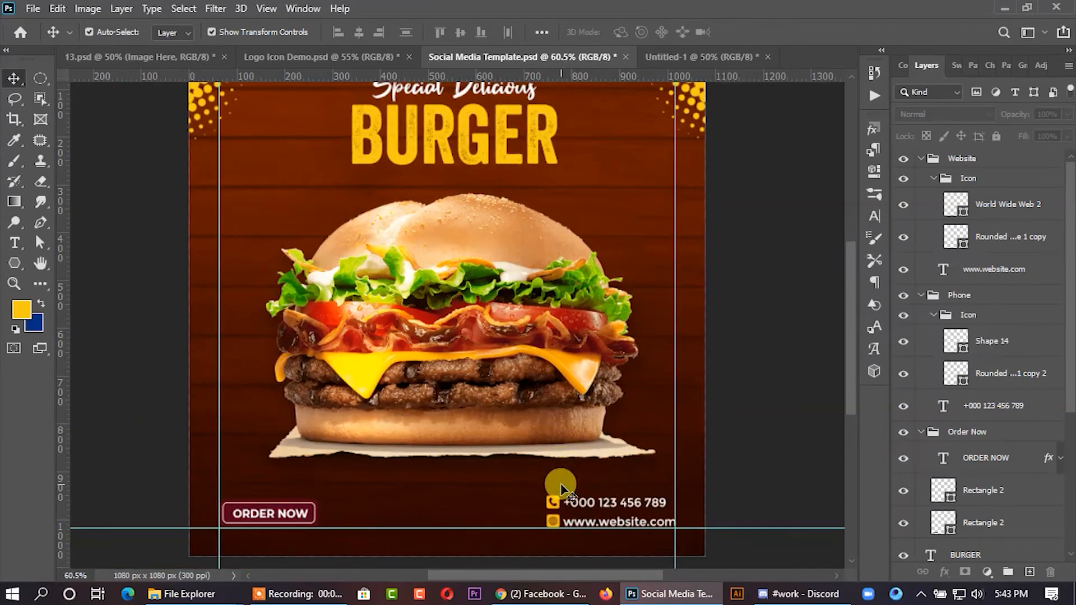
click(315, 515)
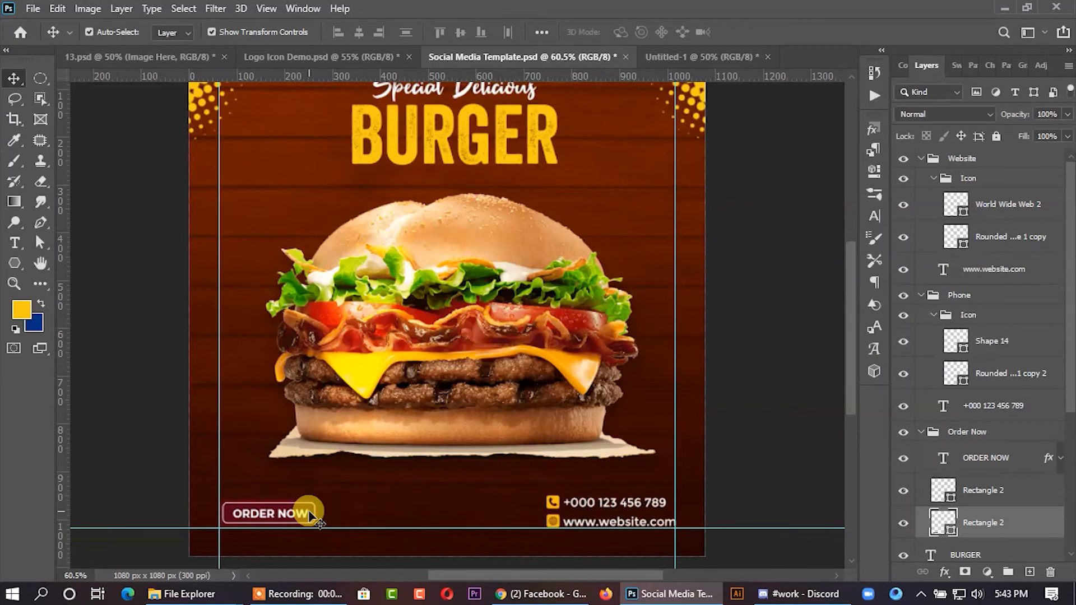
double_click(938, 522)
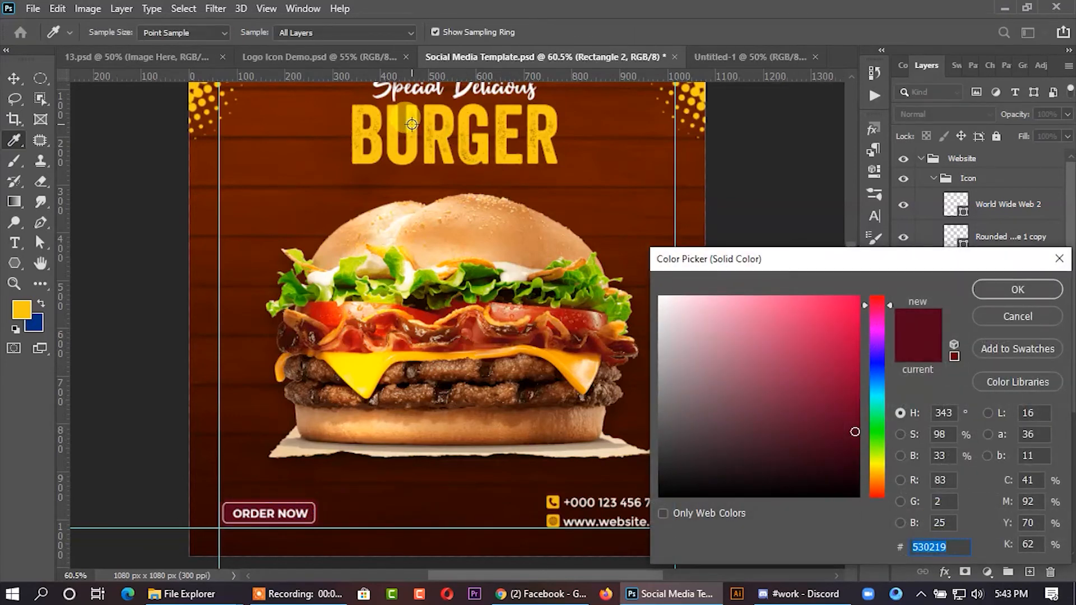
click(412, 128)
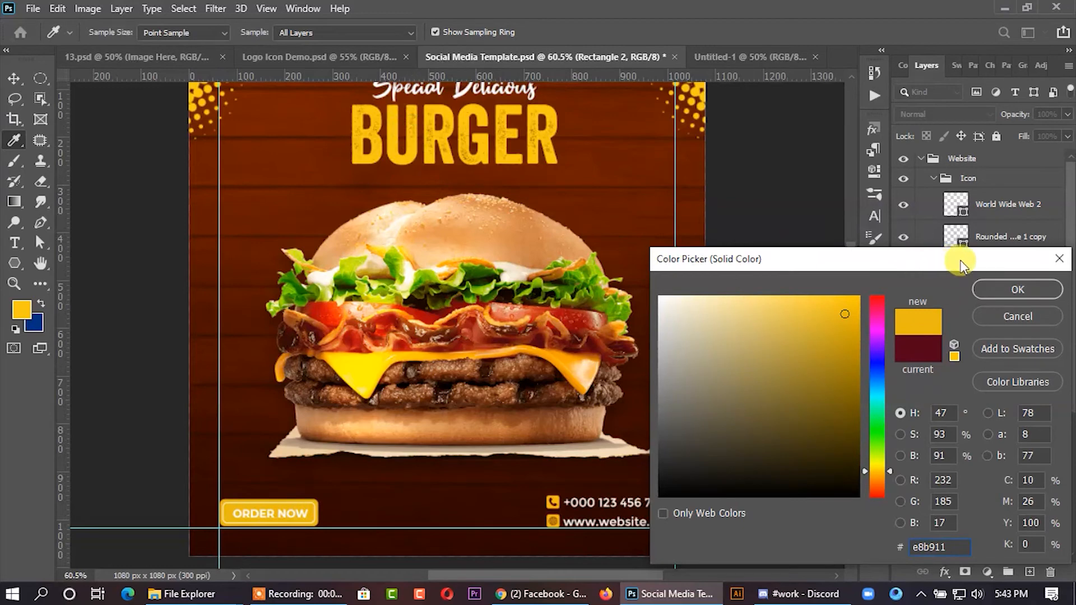
click(1037, 295)
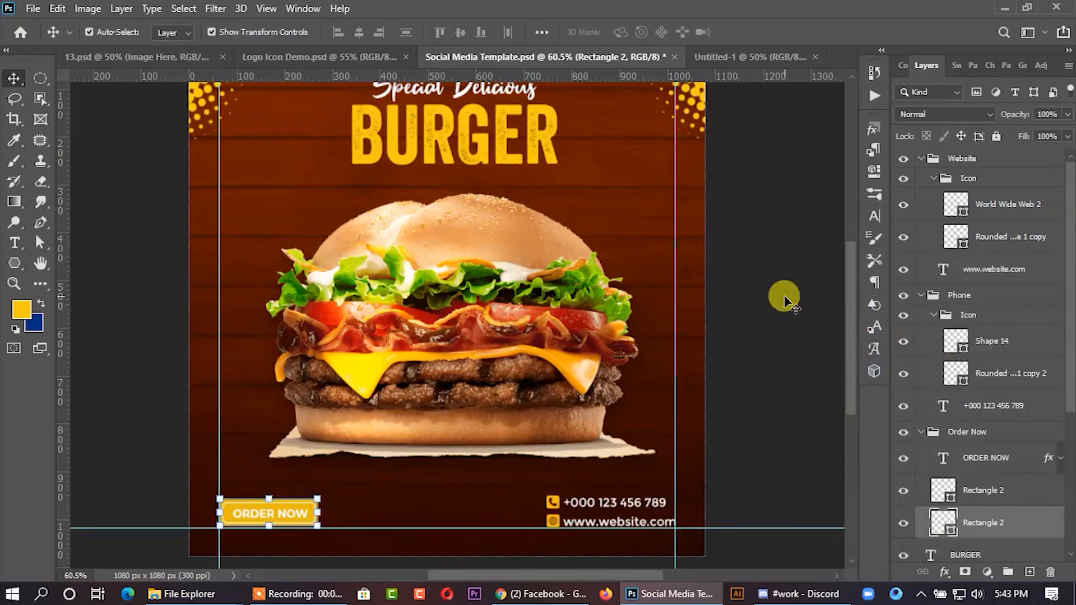
Change the ORDER NOW text color to the dark brown 330900 sampled from the wood background.
click(296, 522)
click(280, 516)
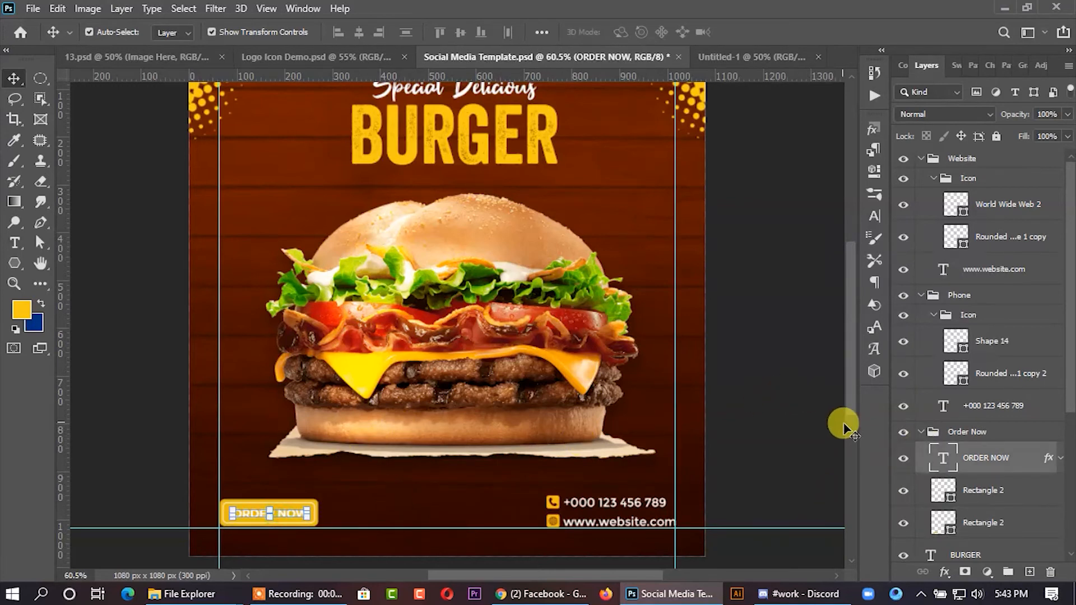
click(870, 215)
click(846, 216)
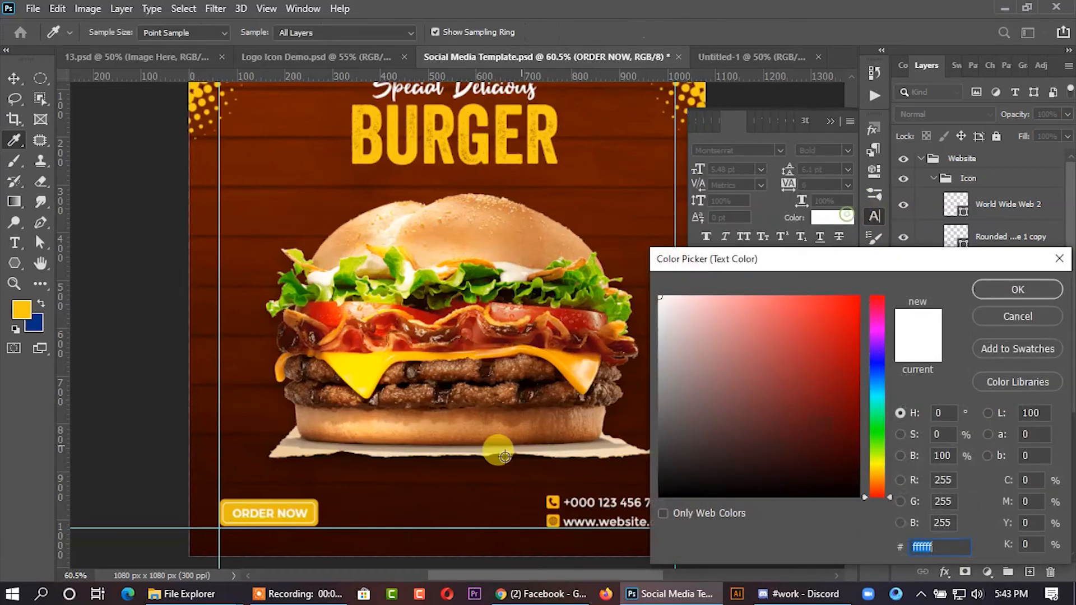
click(386, 499)
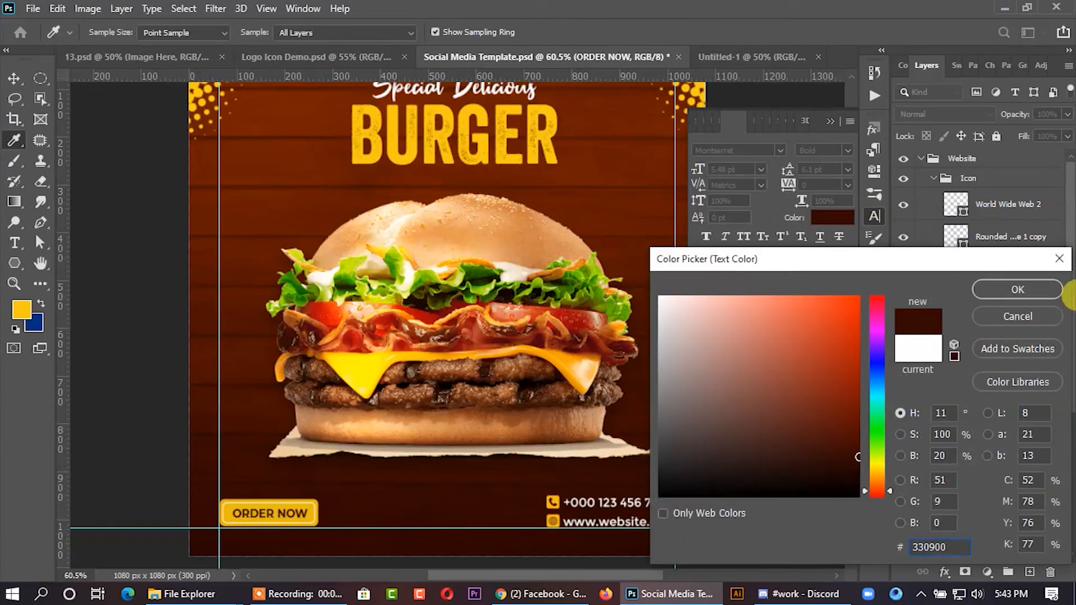
click(1012, 289)
click(755, 427)
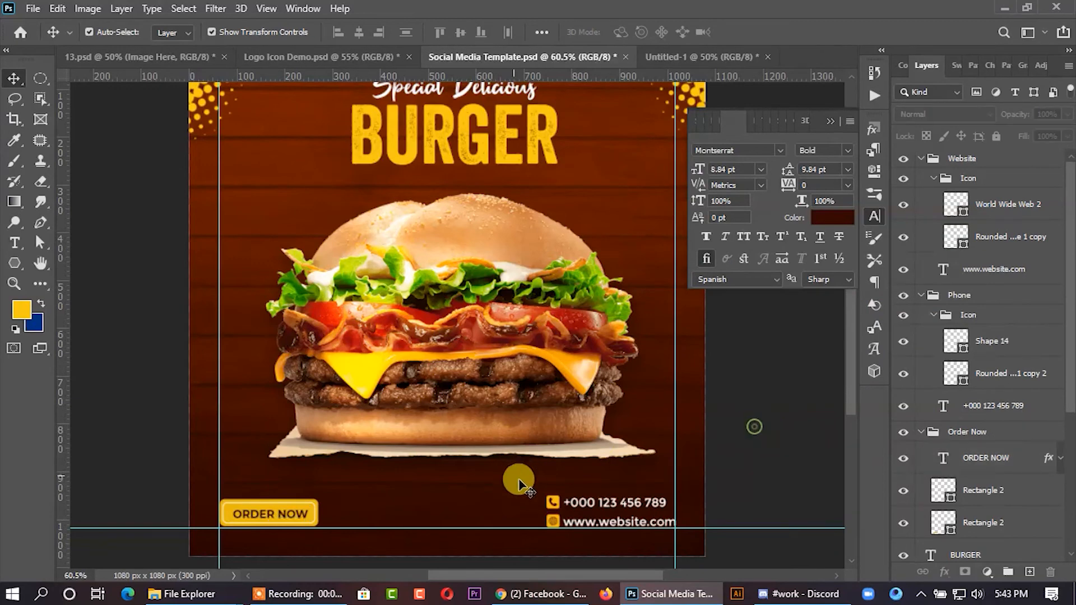
Set the stroke of the Order Now button's outline rectangle (the upper Rectangle 2) to the recently used dark brown.
click(990, 498)
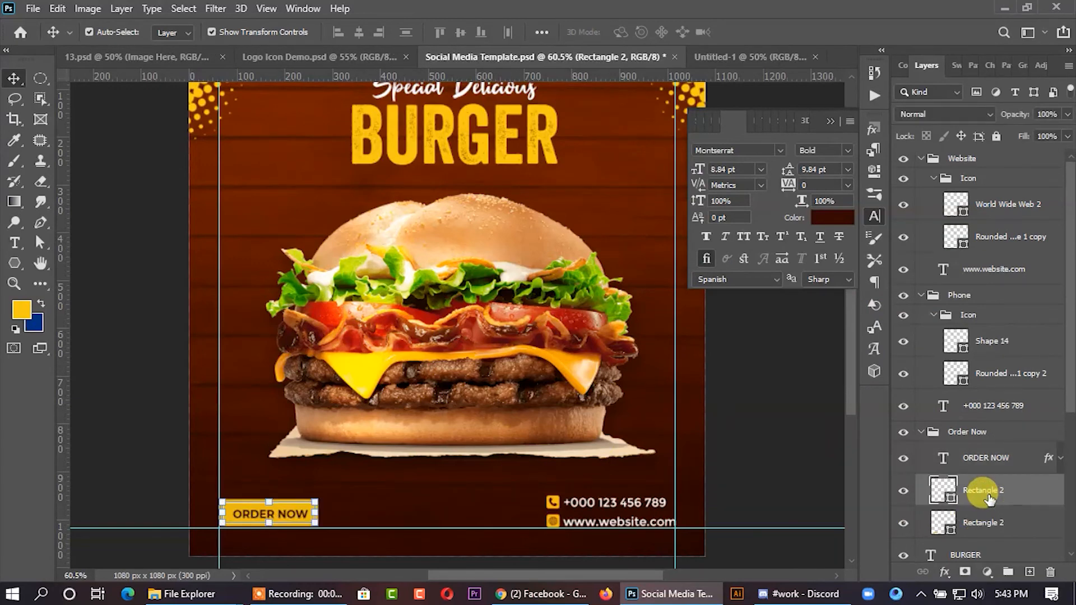
click(843, 218)
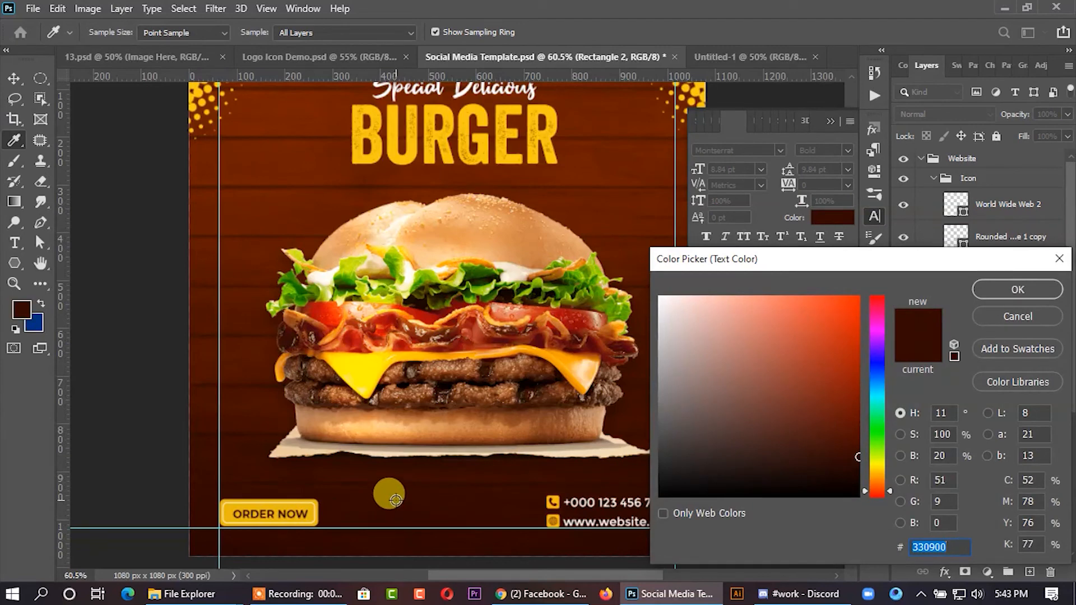
click(1052, 290)
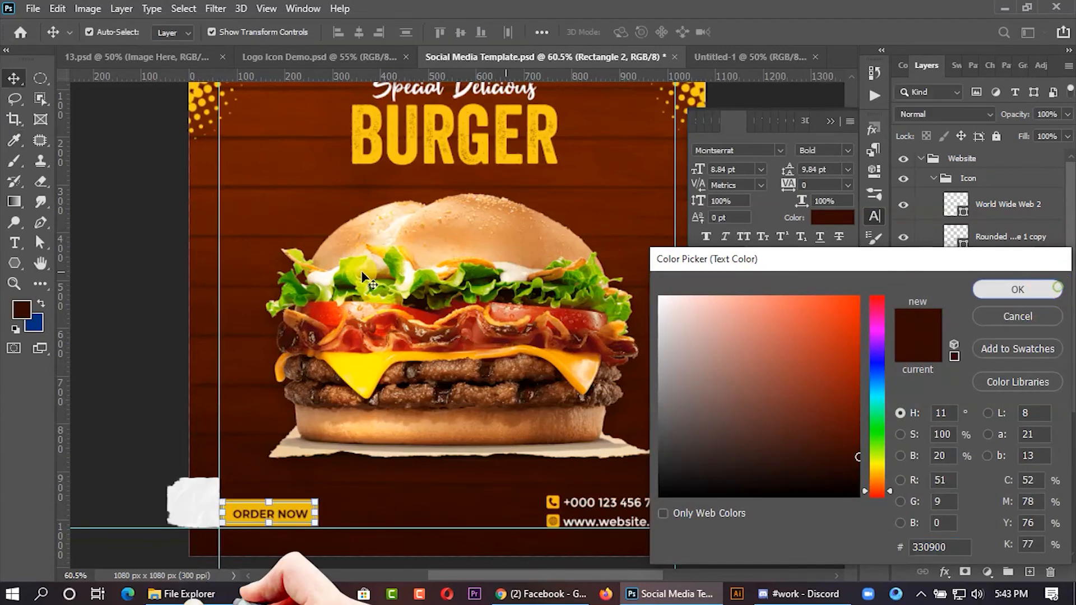
click(30, 244)
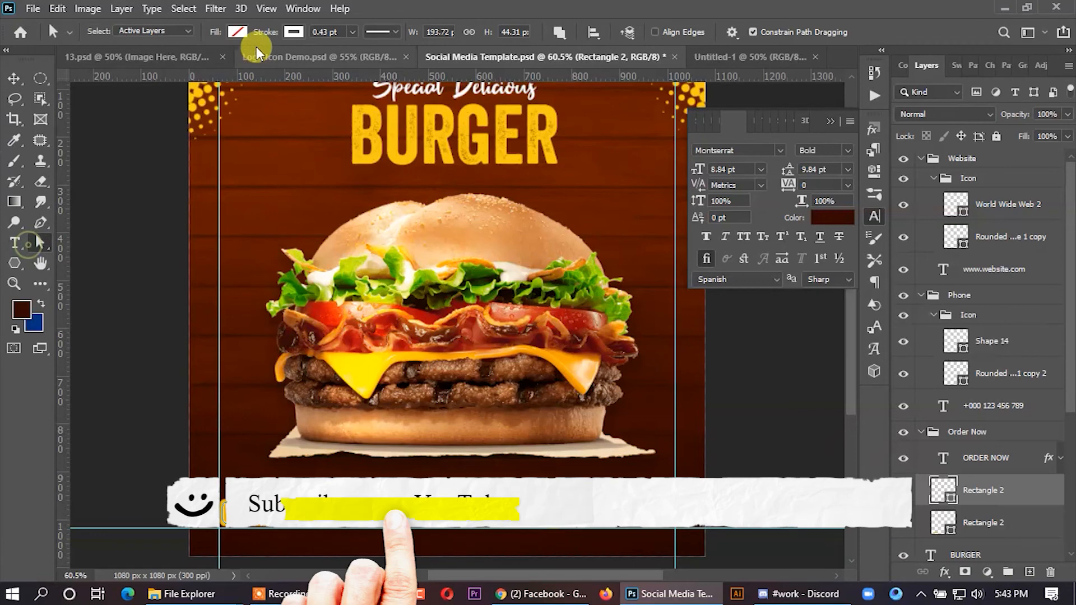
click(293, 31)
click(203, 115)
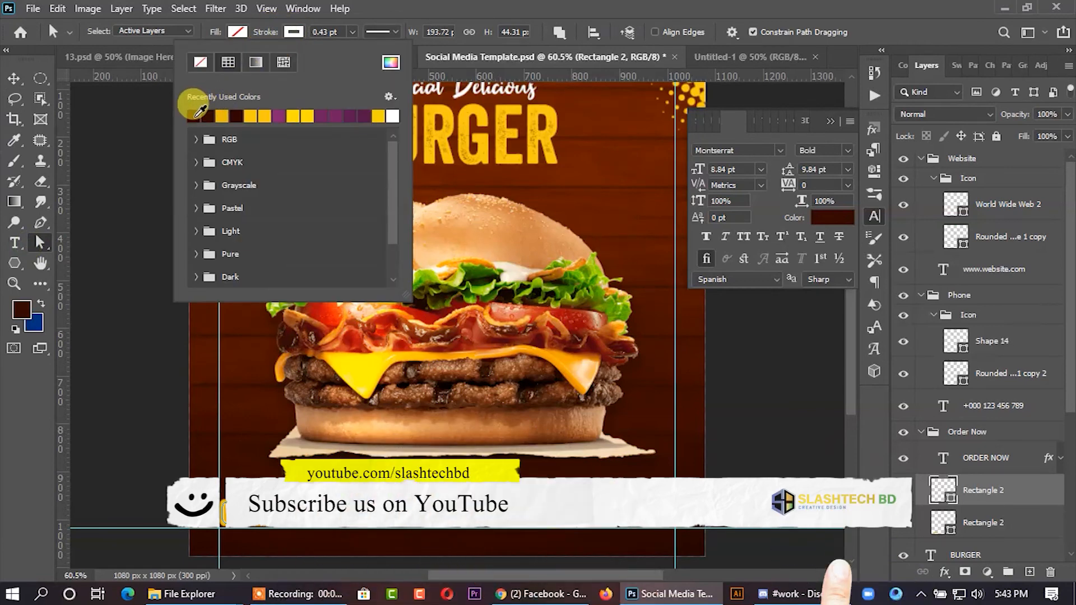
click(79, 232)
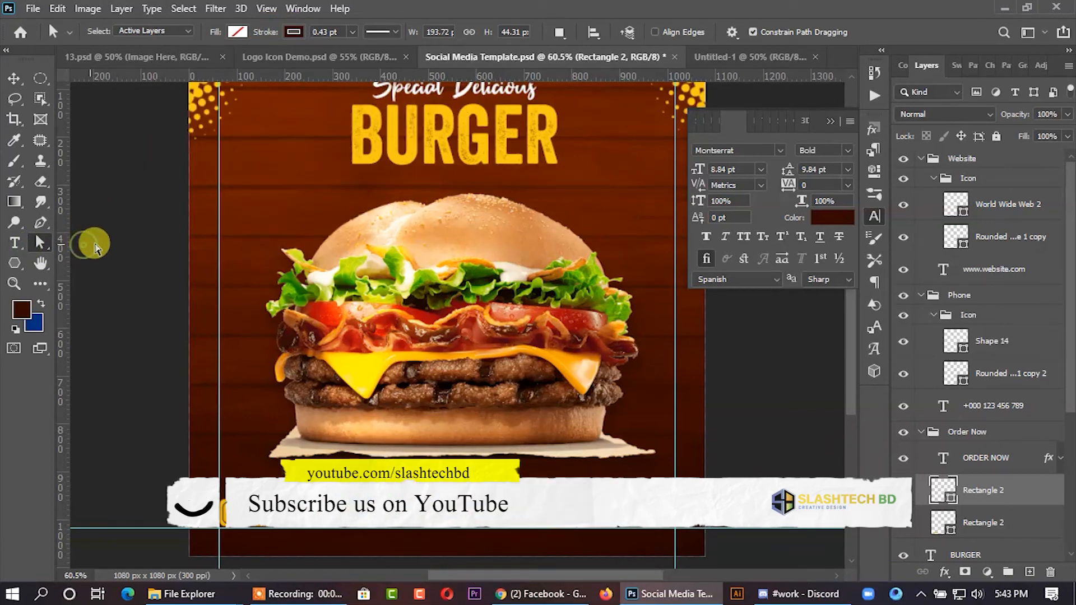
click(14, 79)
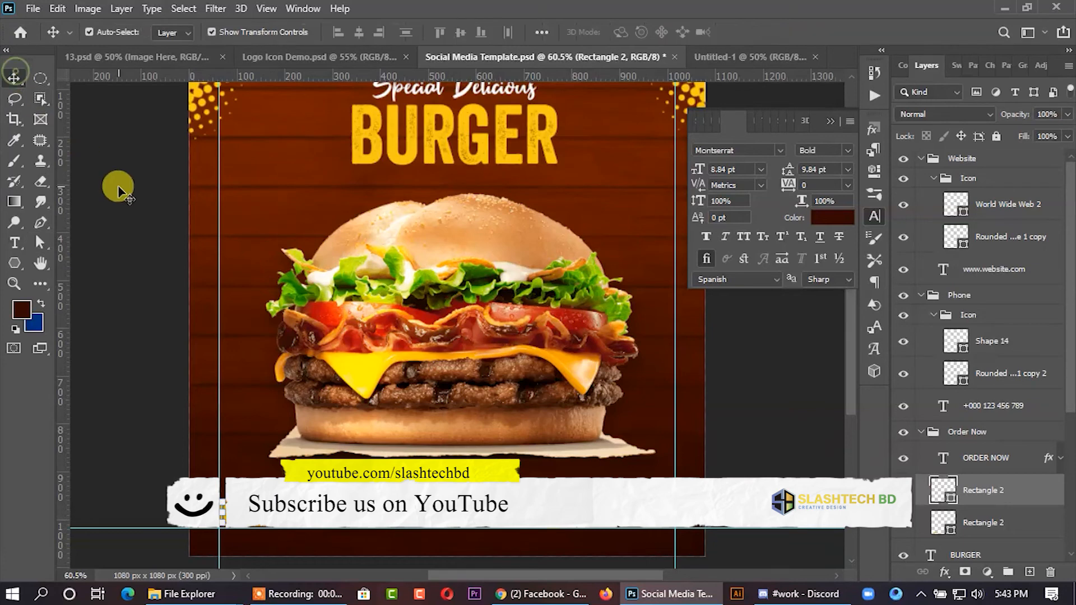
click(139, 204)
scroll(142, 222, down, 2)
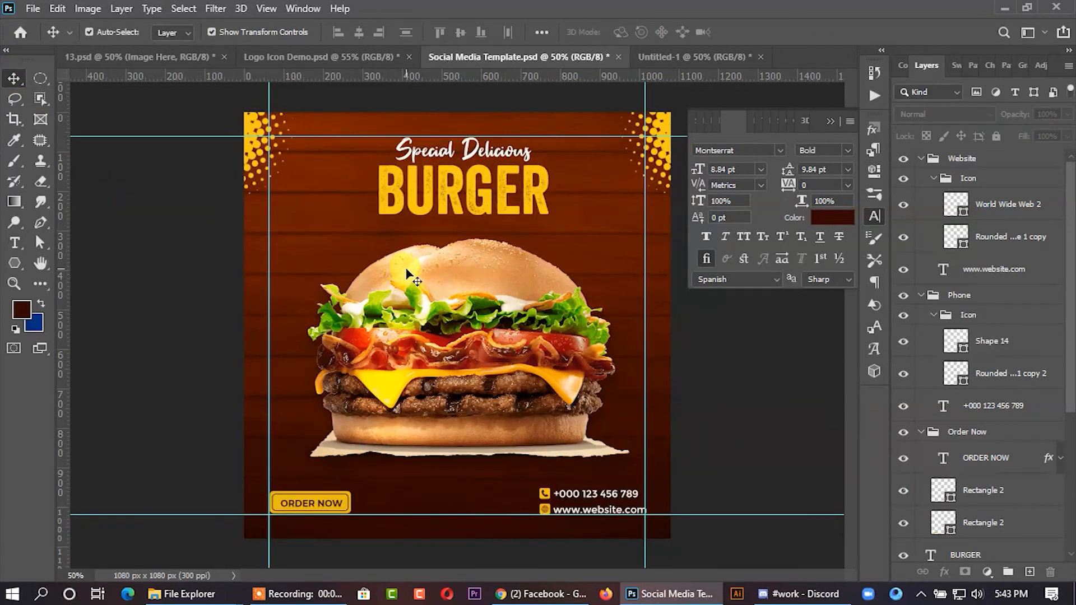
Bring the 50% Off badge group from Logo Icon Demo.psd into Social Media Template.psd, over the burger's right side.
click(365, 60)
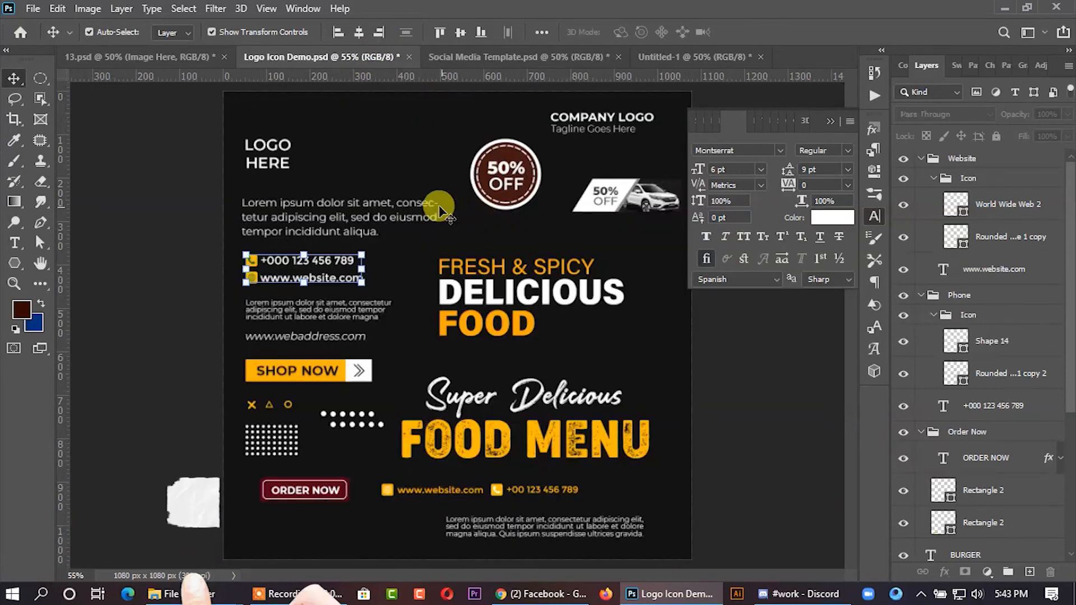
click(504, 158)
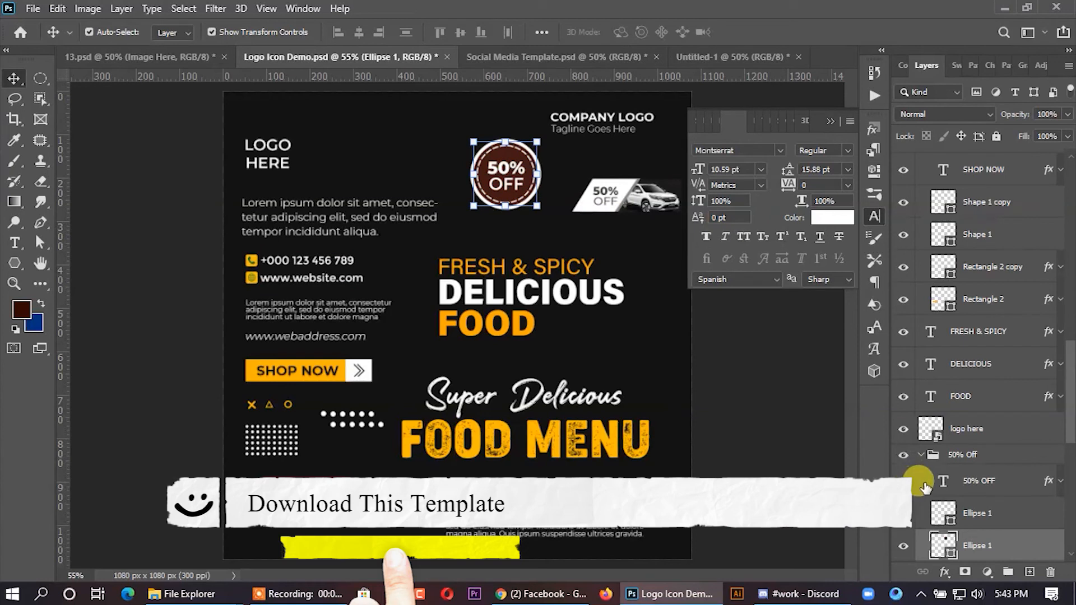
click(952, 462)
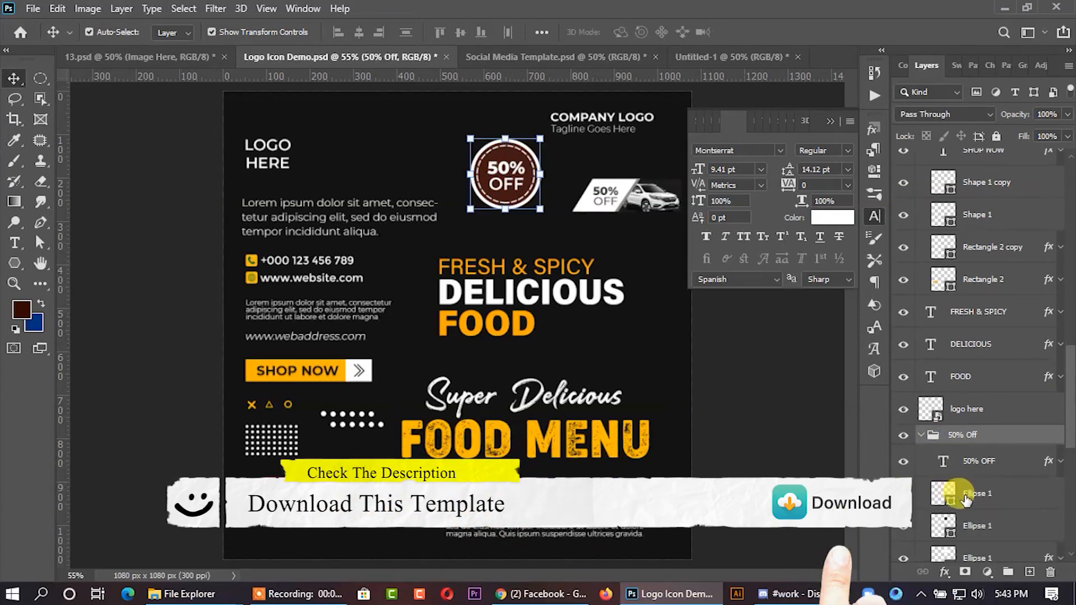
scroll(973, 519, down, 3)
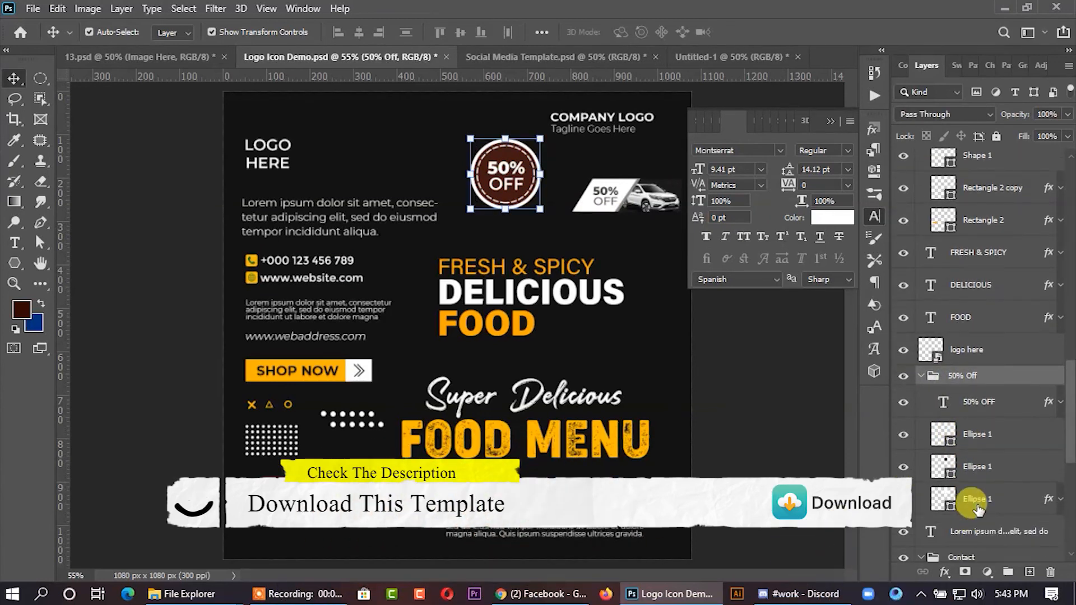
shift+click(977, 507)
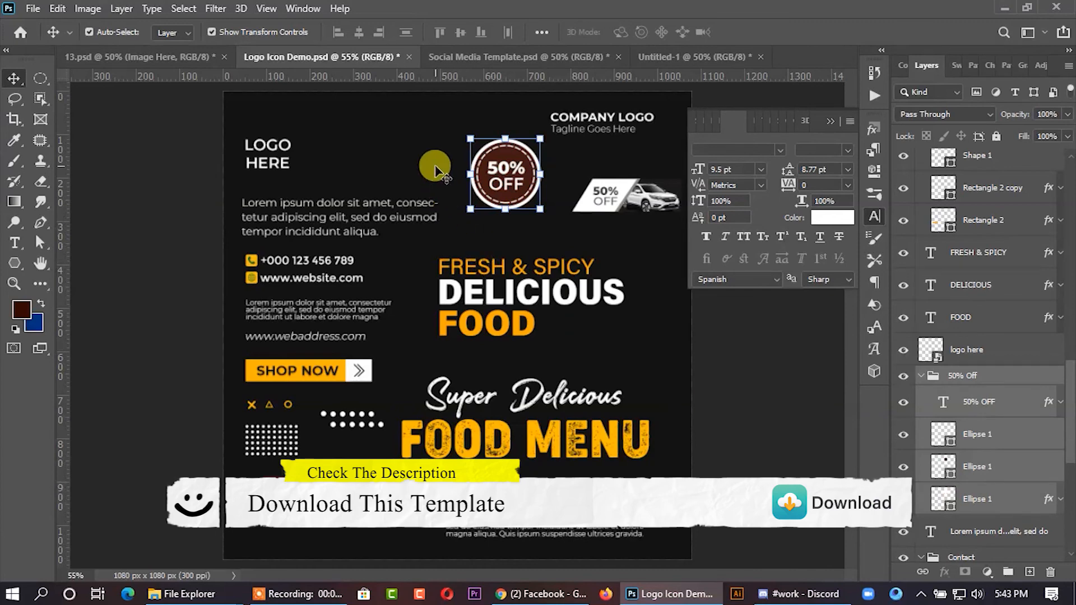
drag(499, 163, 507, 227)
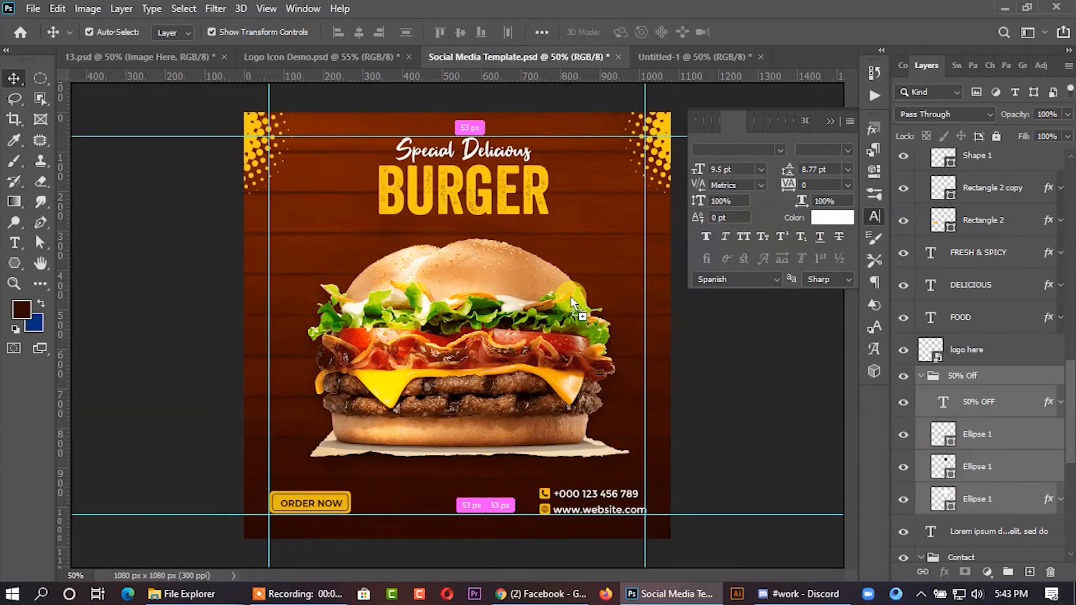
drag(570, 297, 573, 299)
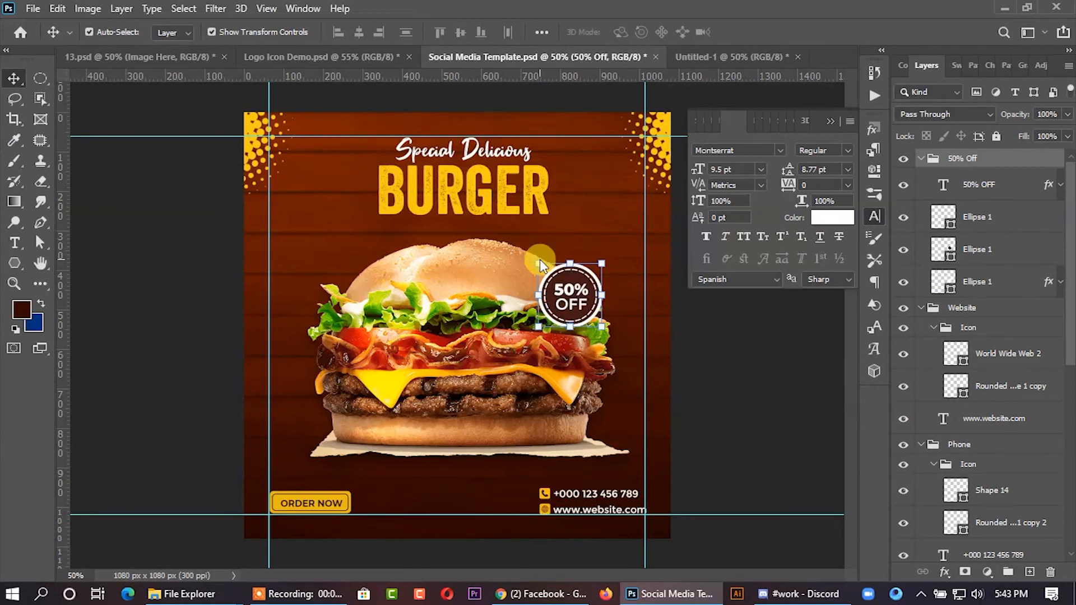
Nudge the 50% Off badge slightly upward so it overlaps the bun's upper-right edge.
key(shift+Up)
key(shift+Up)
key(shift+Up)
key(Up)
key(Up)
key(Up)
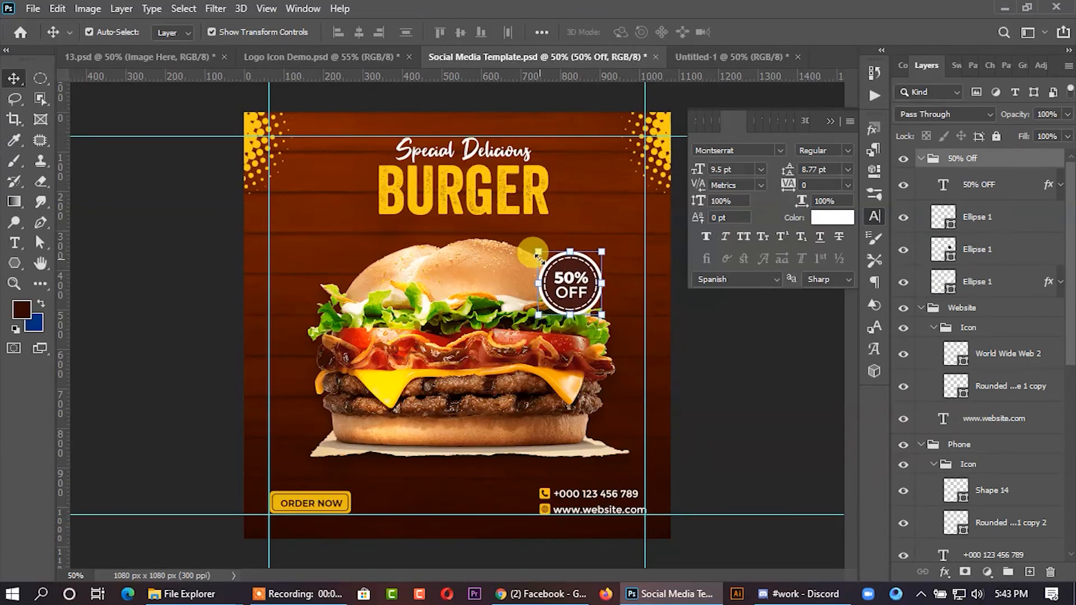
Recolor the 50% Off badge's outer circle (the bottom Ellipse 1) to the yellow f8ca14 sampled from the halftone corner.
double_click(947, 277)
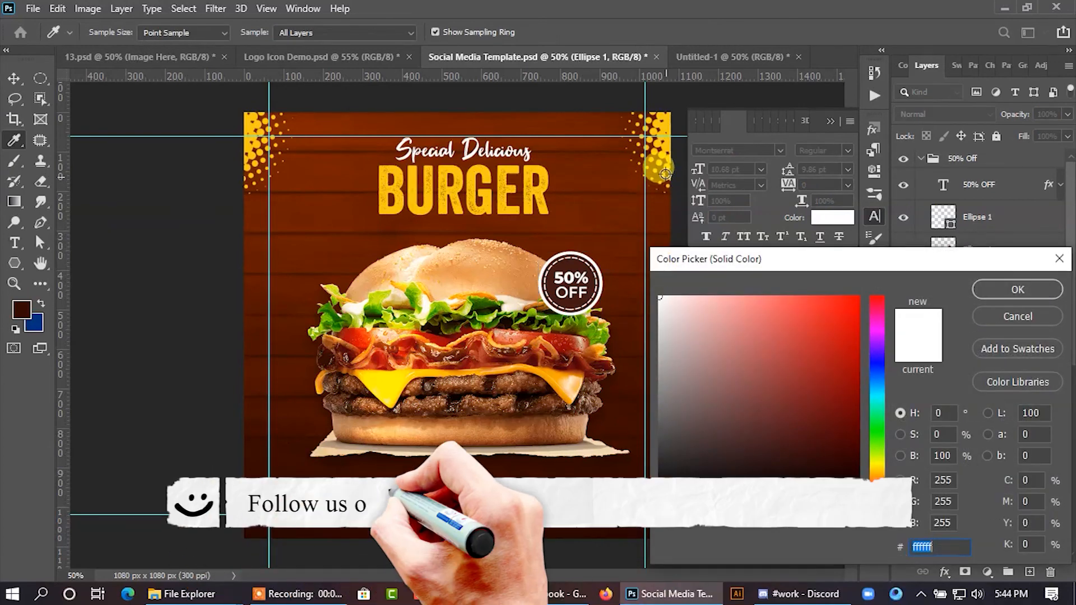
click(653, 149)
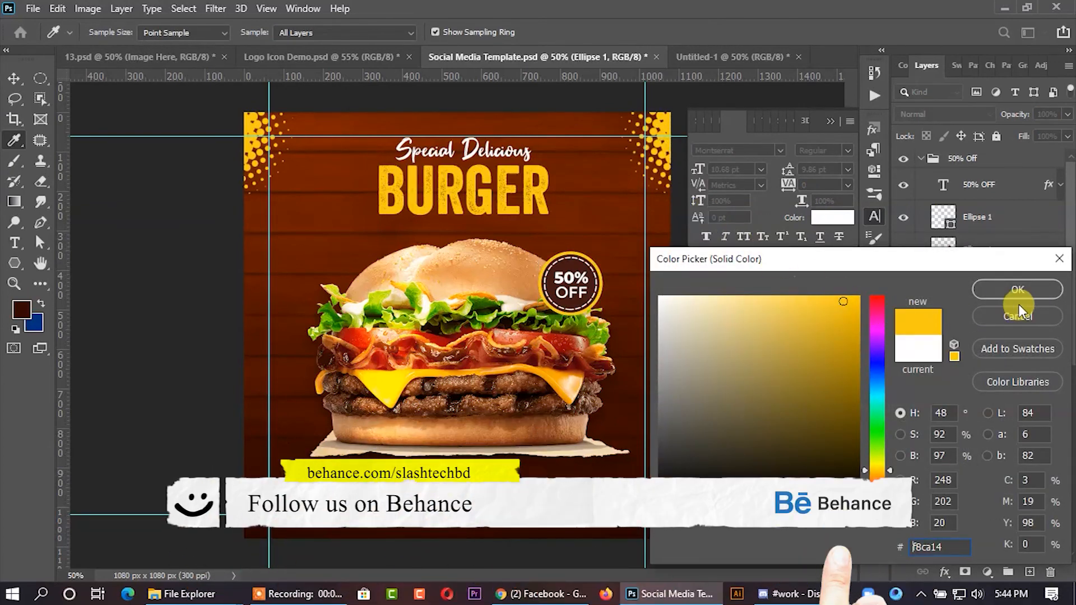
click(1017, 288)
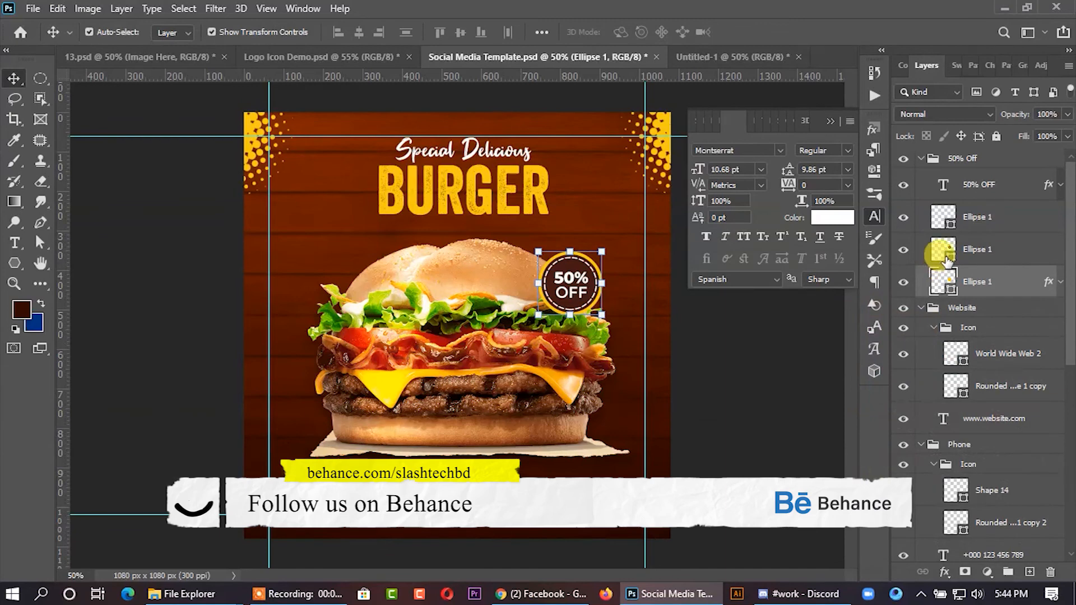
Recolor the 50% Off badge's inner circle (the middle Ellipse 1) to the brown 651b00 sampled from the wood background.
double_click(945, 256)
click(604, 247)
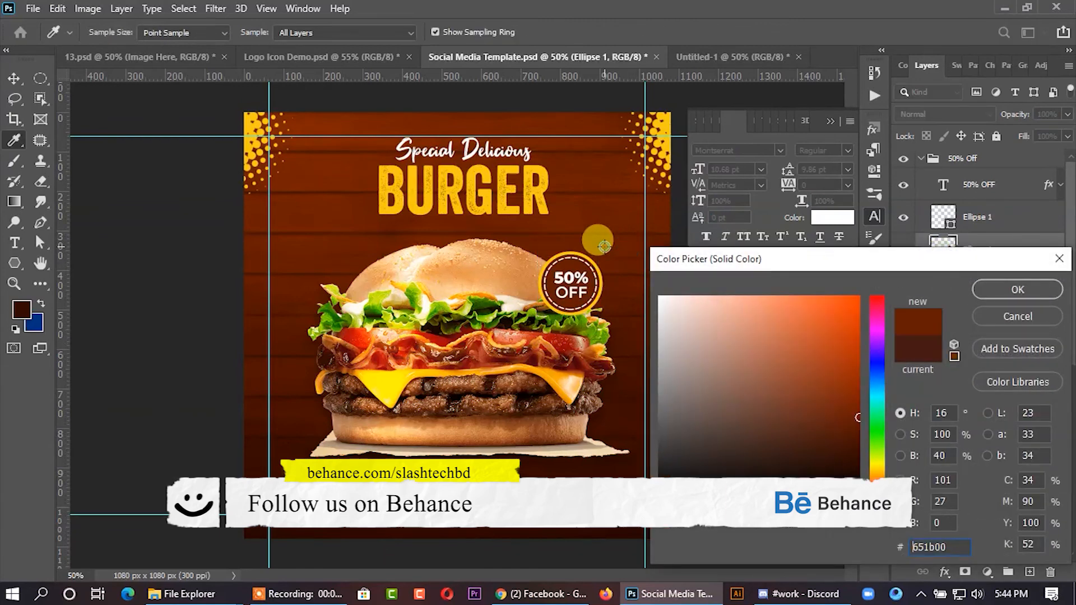
click(1020, 286)
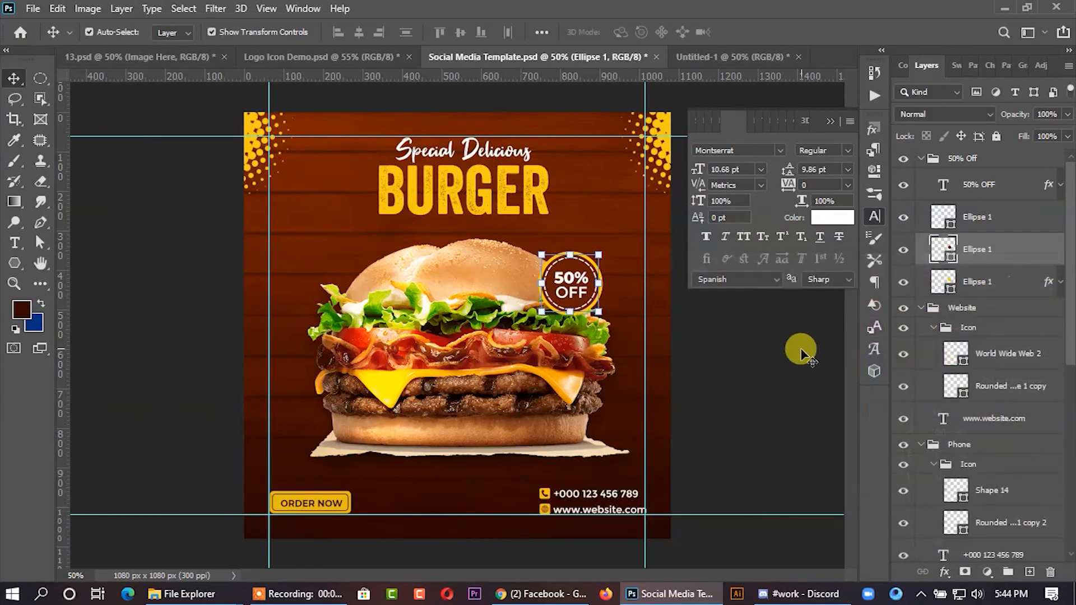
click(800, 349)
scroll(531, 309, down, 1)
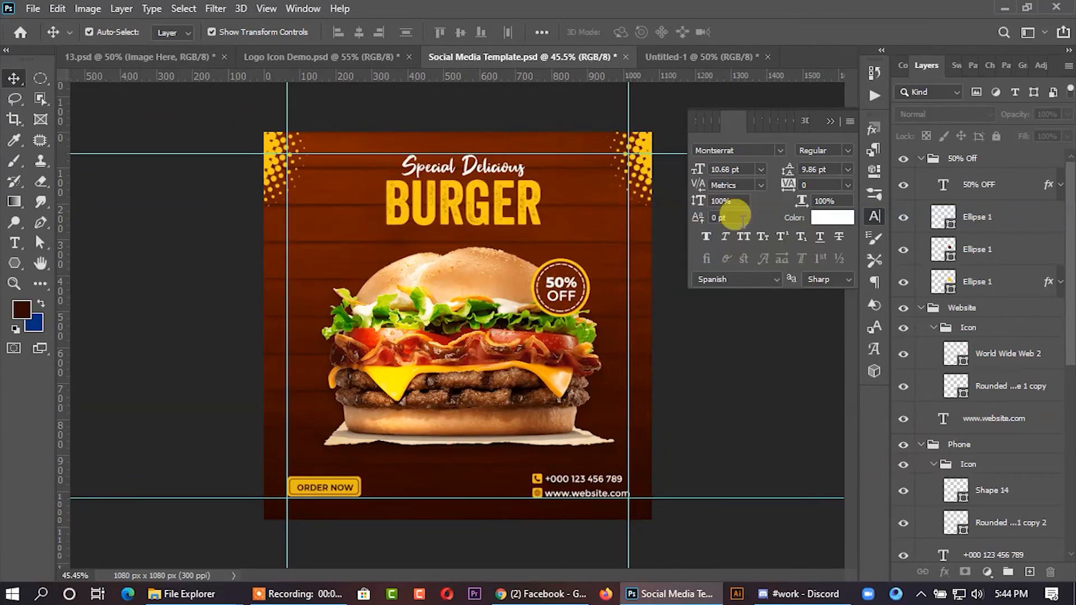
Hide the character settings and collapse the 50% Off, Website and Phone layer groups.
click(831, 122)
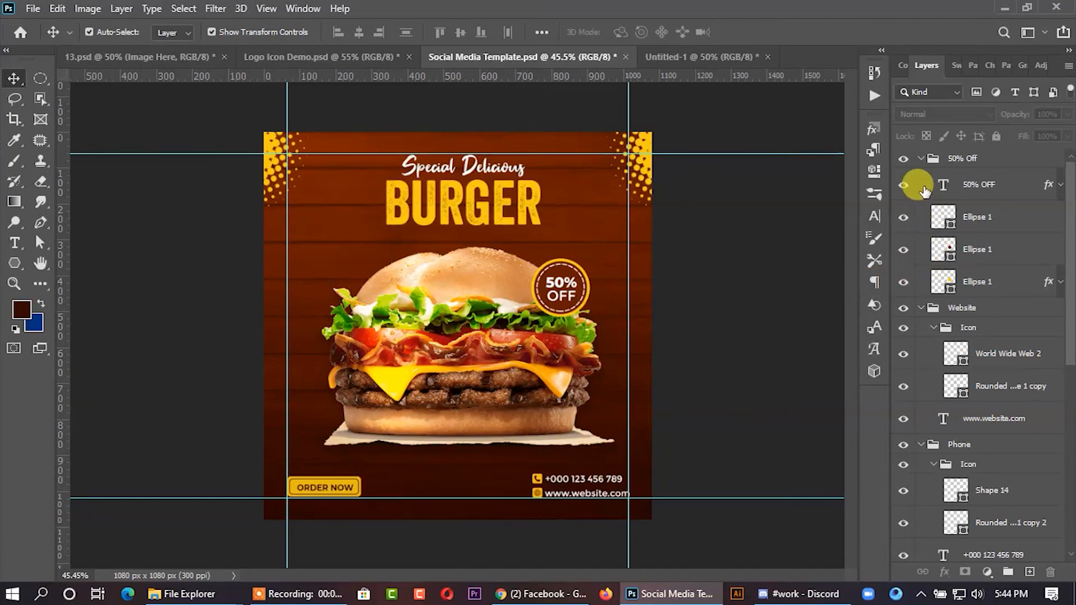
click(920, 159)
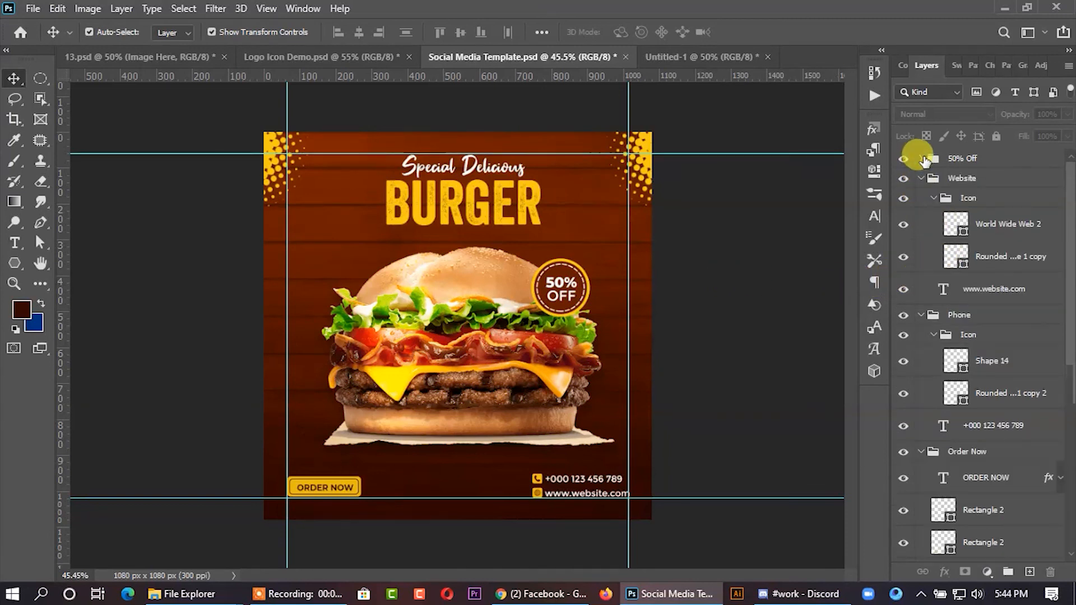
click(928, 181)
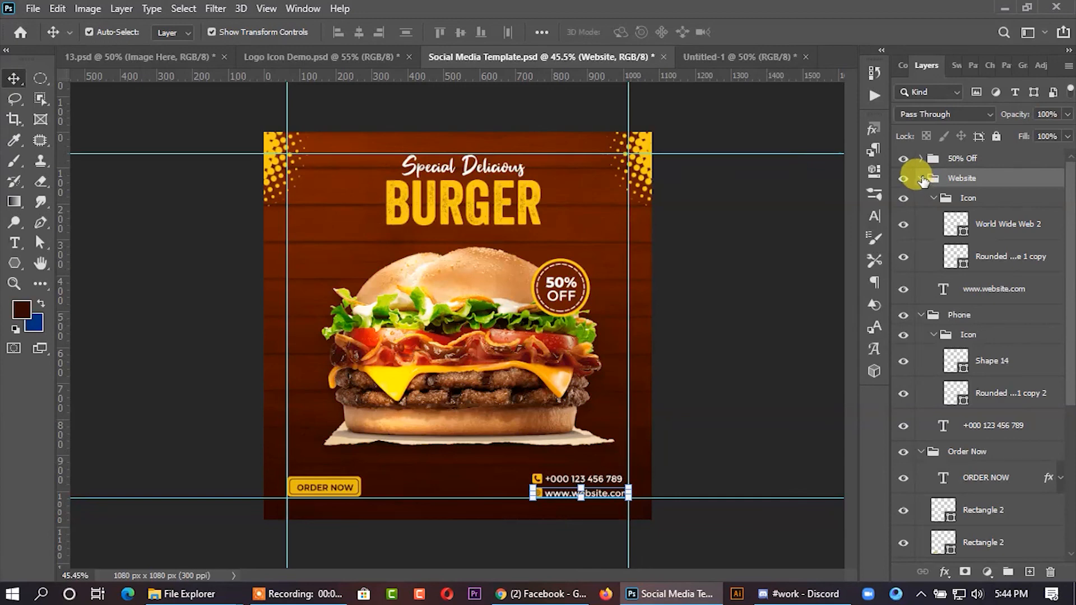
click(921, 179)
click(921, 198)
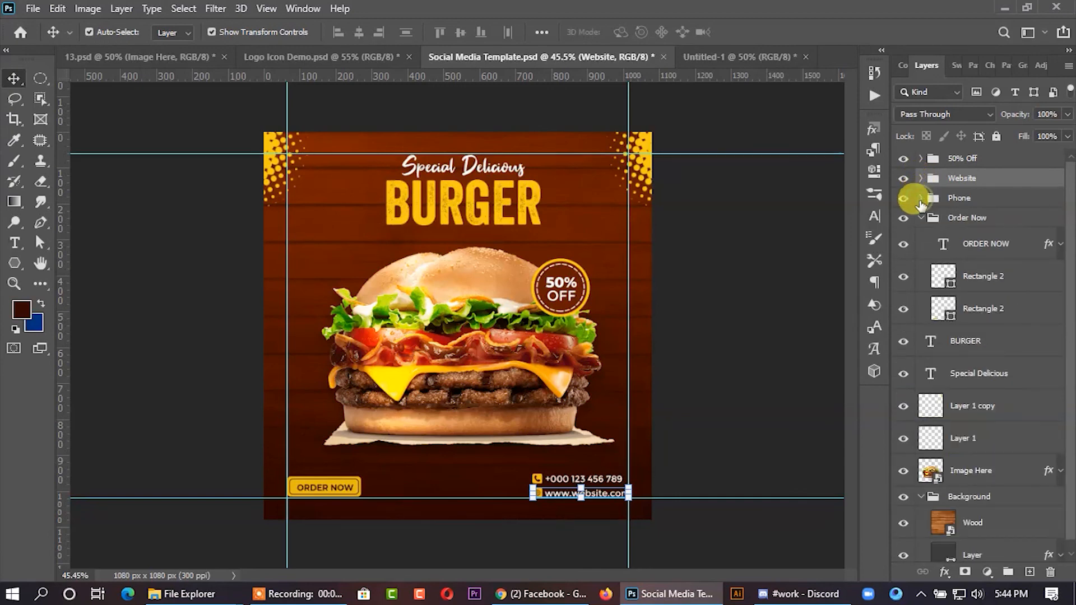
click(728, 249)
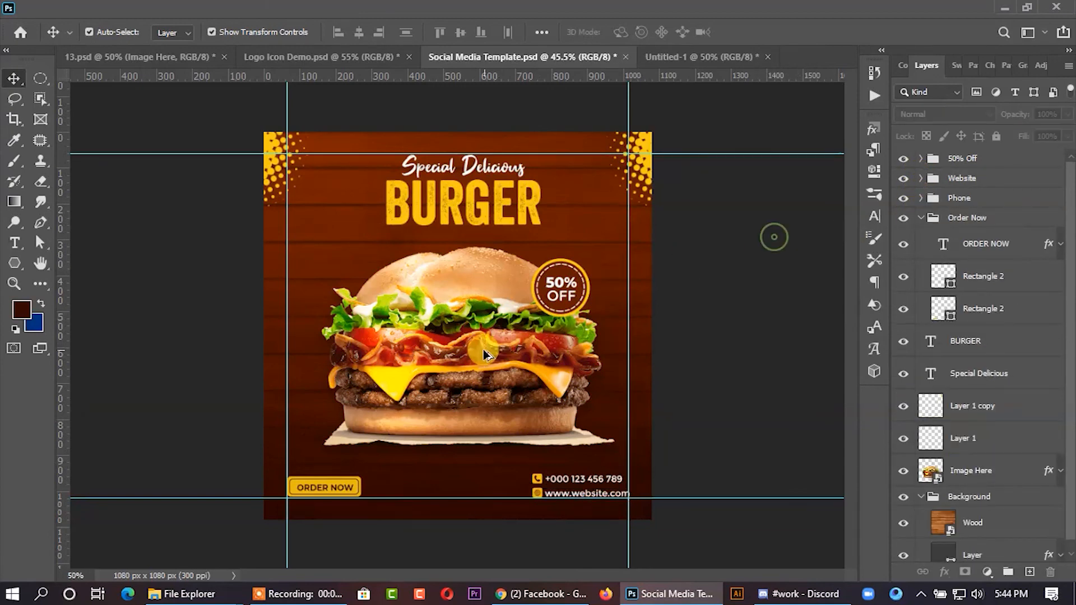
scroll(475, 340, up, 2)
scroll(463, 305, down, 1)
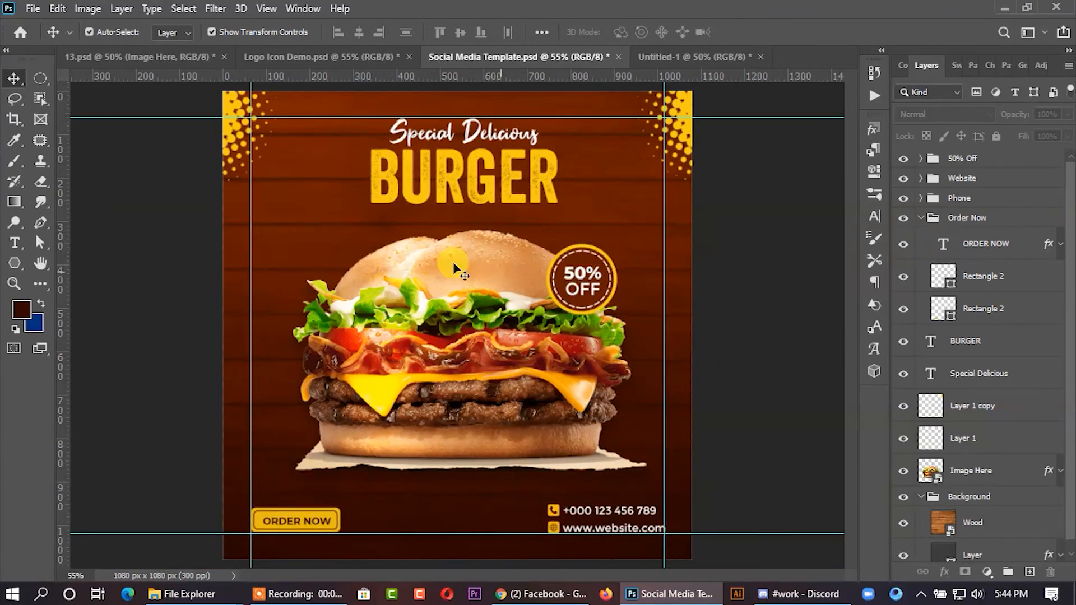
scroll(464, 183, down, 1)
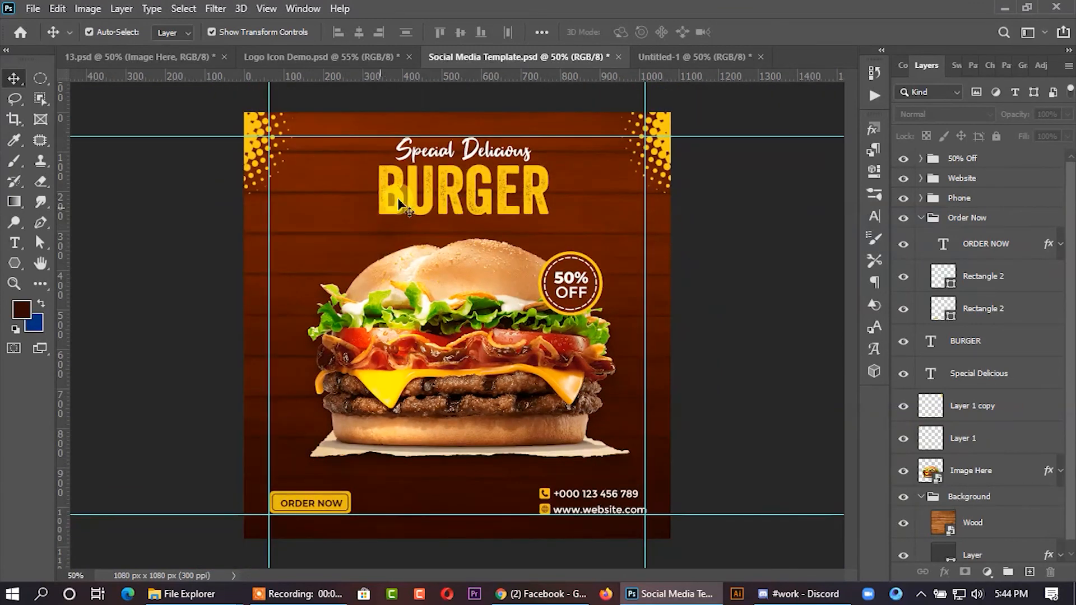